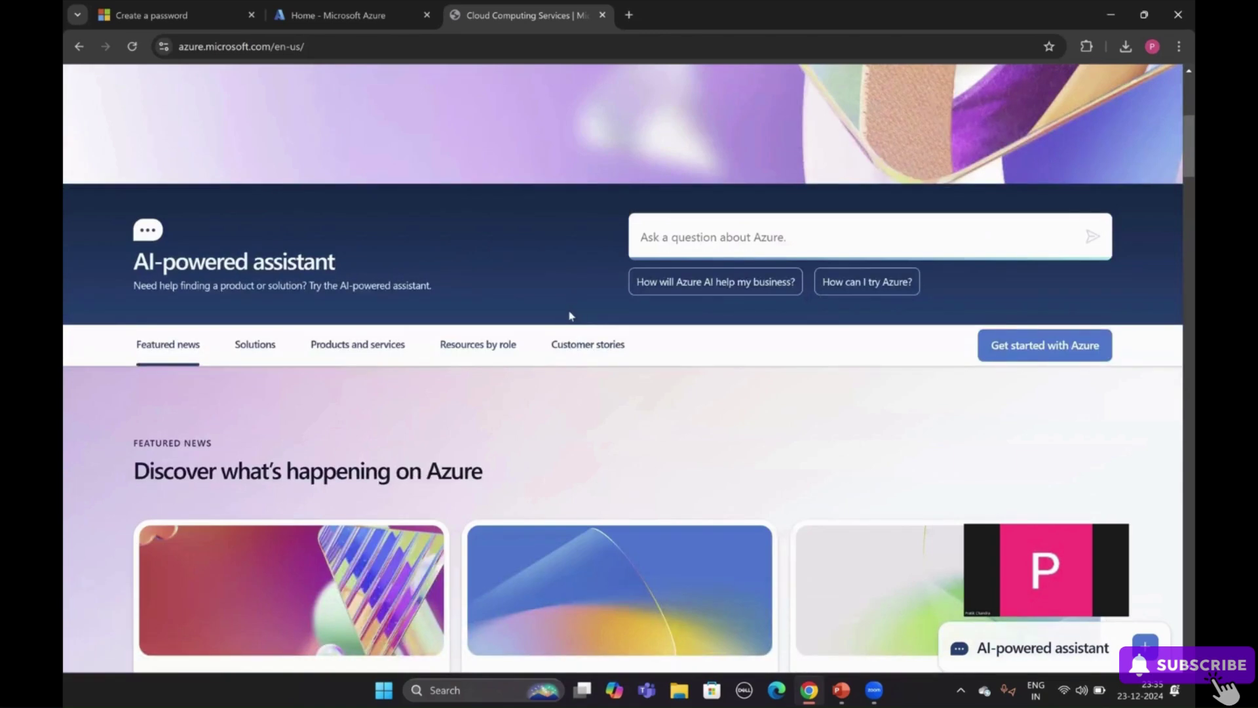
Examine the Azure home page's featured news, solutions, products and services, and Gartner recognition sections
scroll(267, 299, "down", 4)
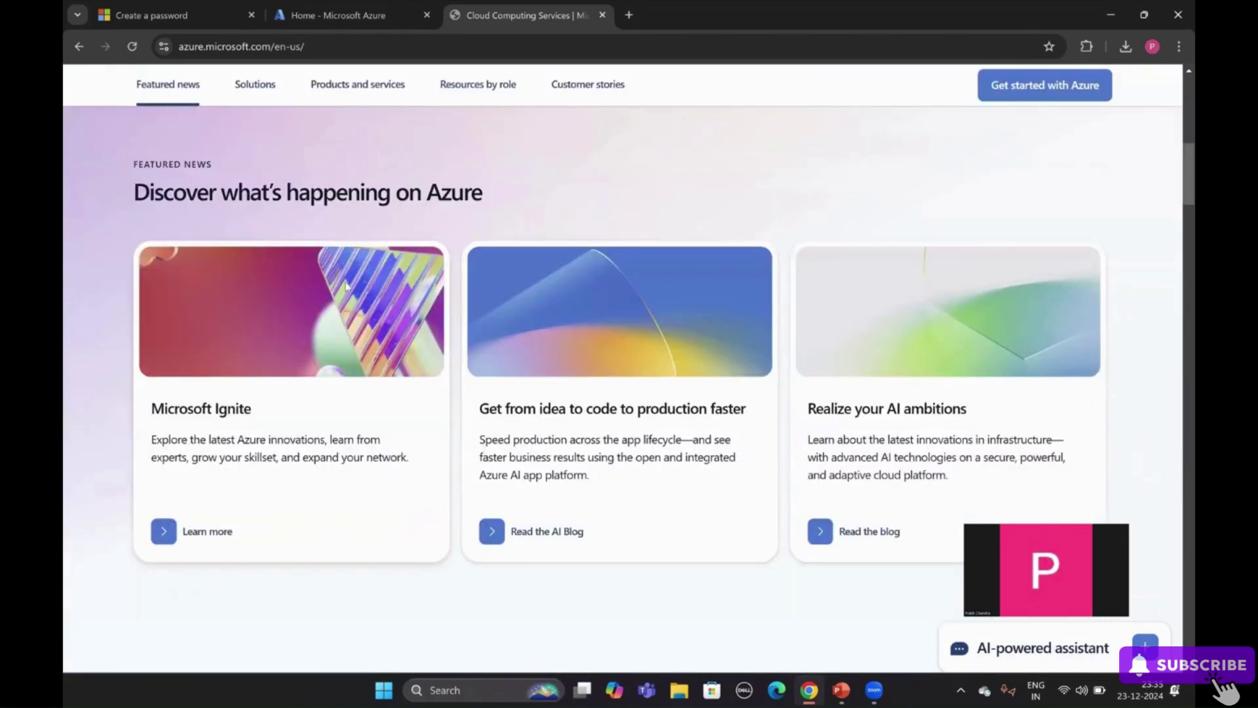
scroll(369, 291, "up", 1)
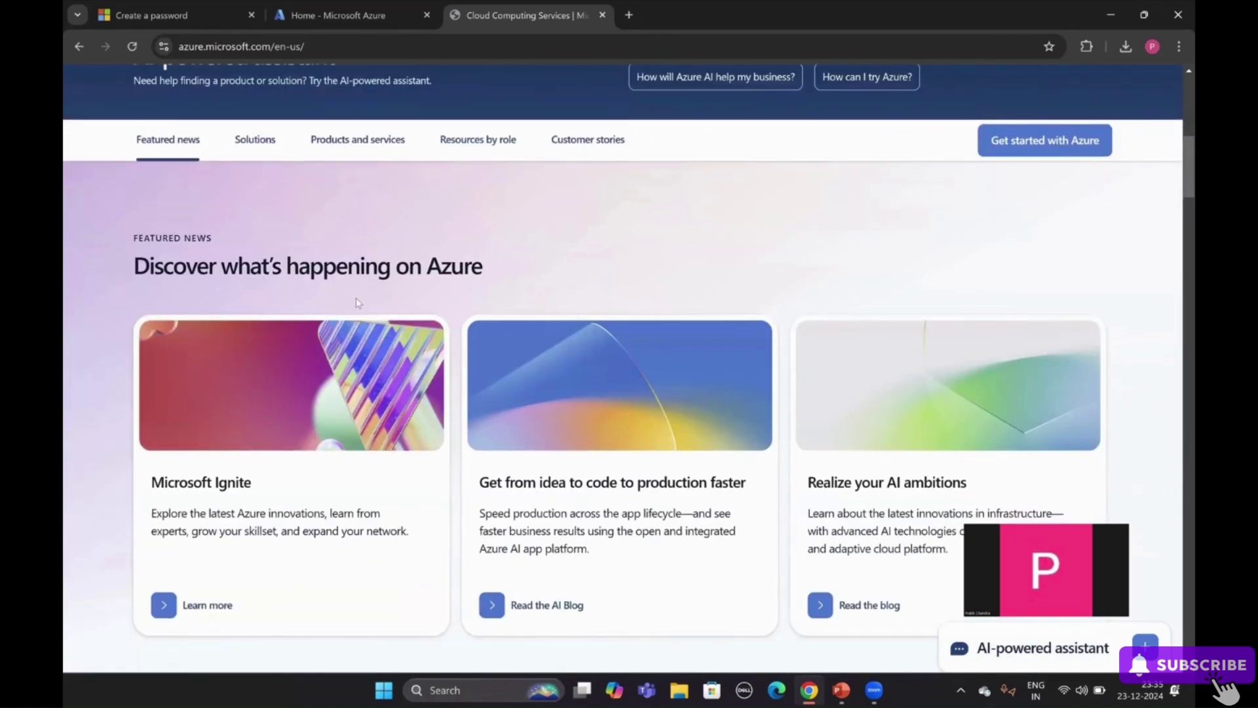
scroll(357, 305, "down", 7)
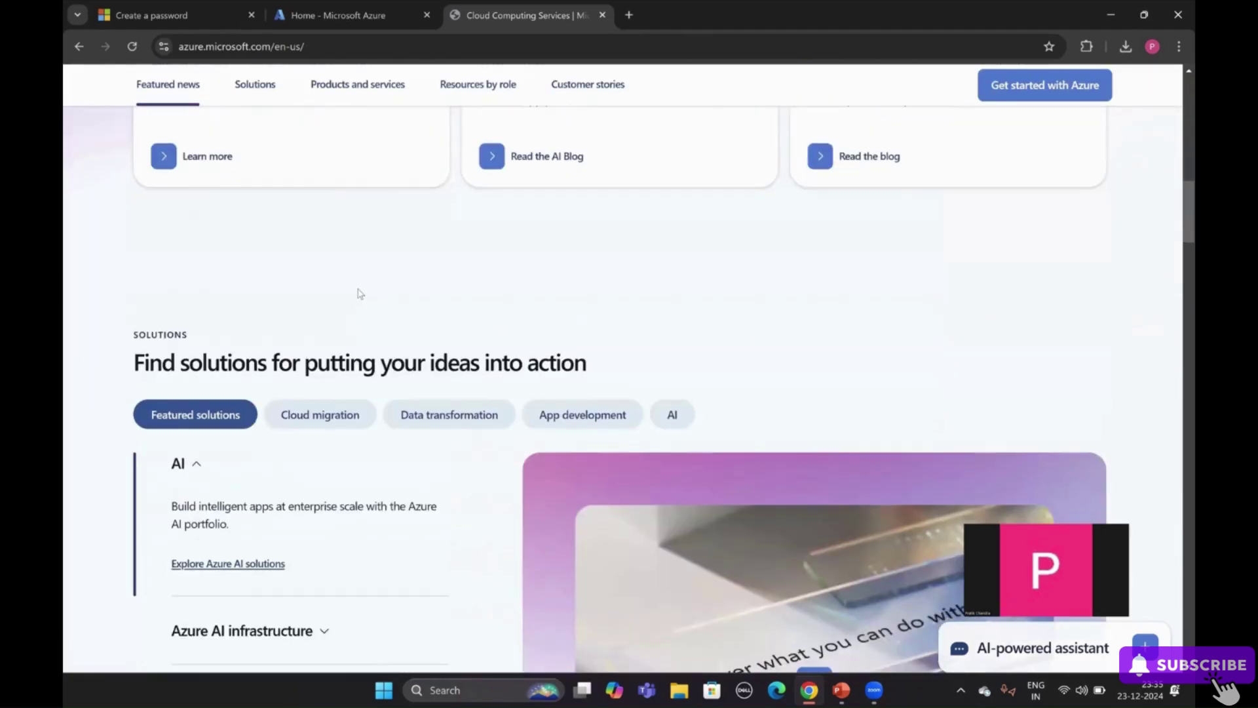
scroll(299, 281, "down", 4)
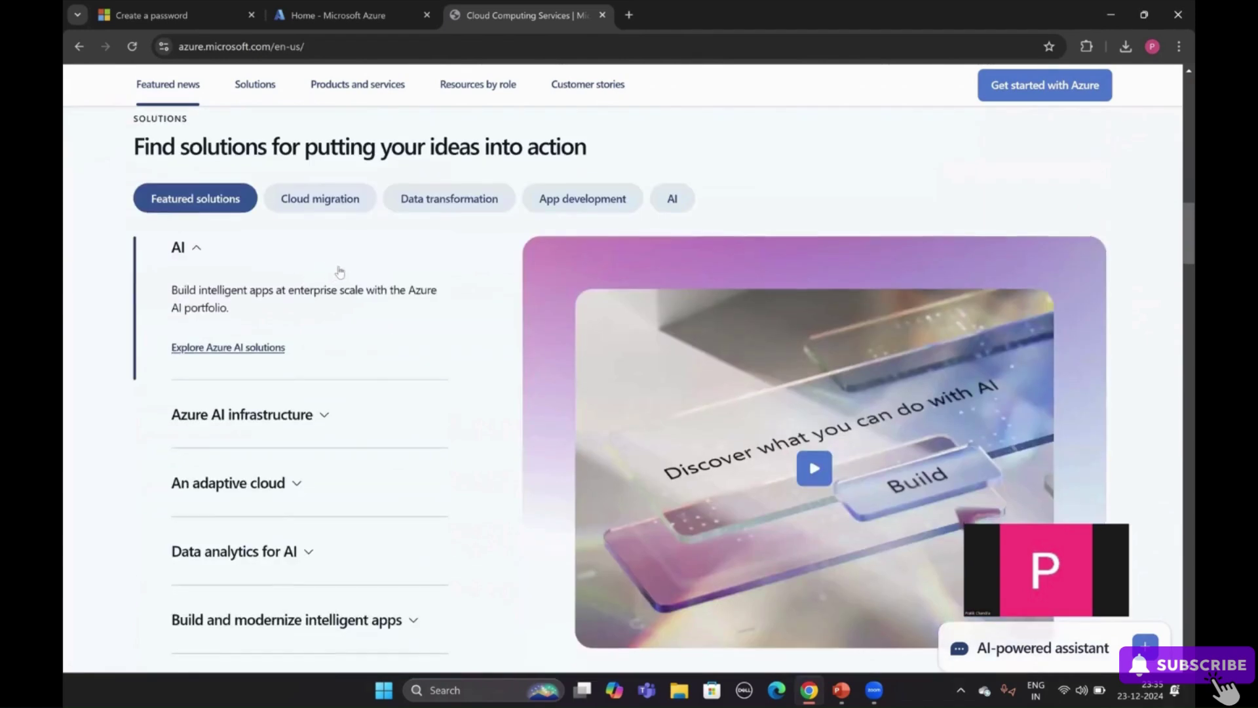
scroll(328, 272, "down", 2)
scroll(361, 269, "down", 6)
scroll(357, 268, "down", 4)
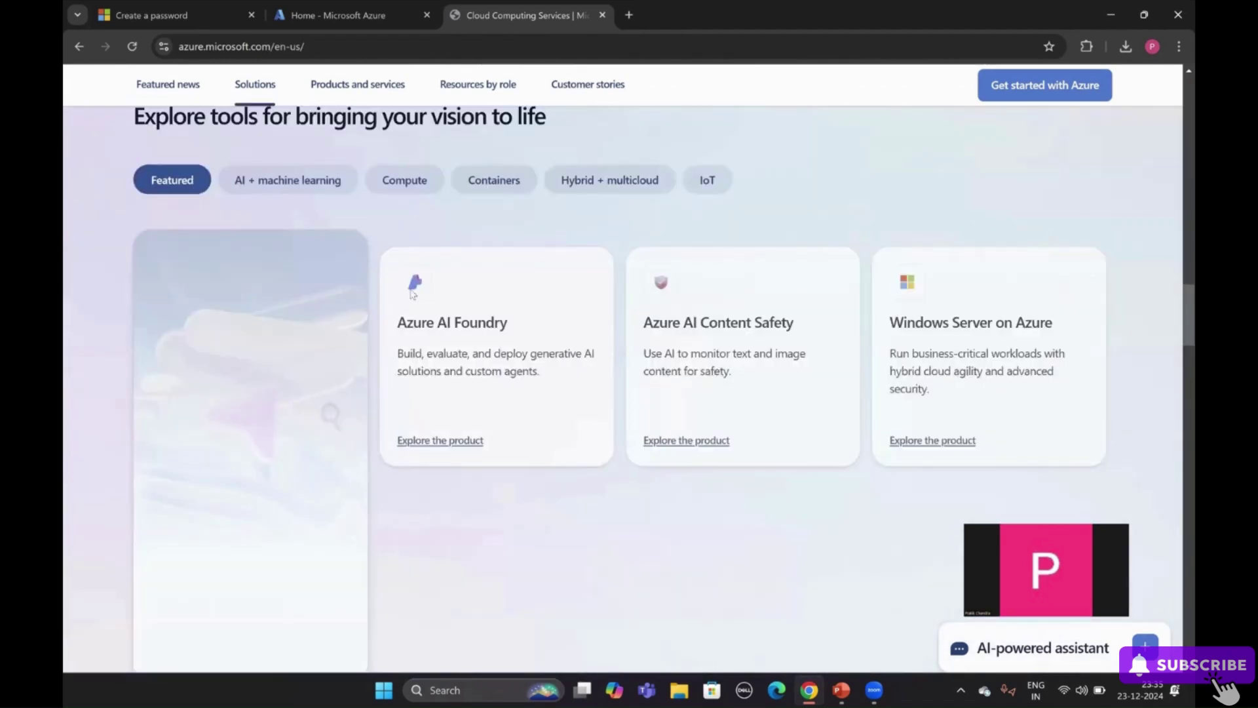
scroll(354, 269, "up", 1)
scroll(367, 256, "down", 2)
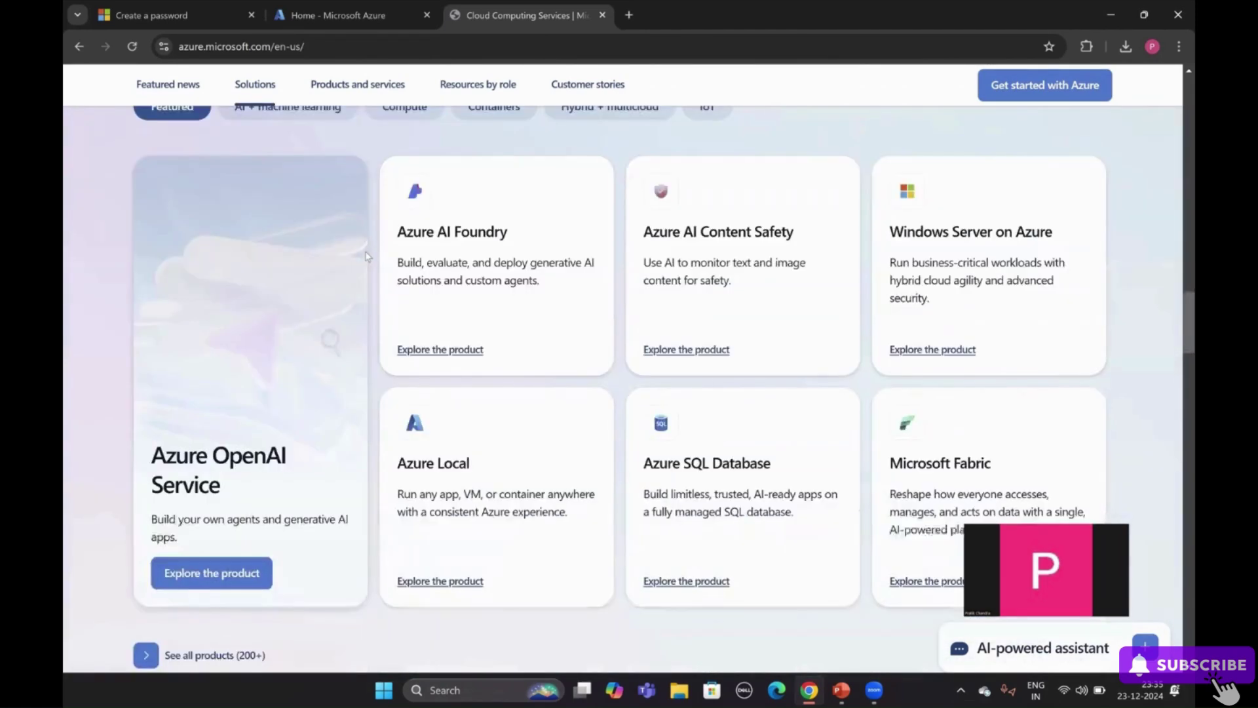
scroll(364, 258, "down", 8)
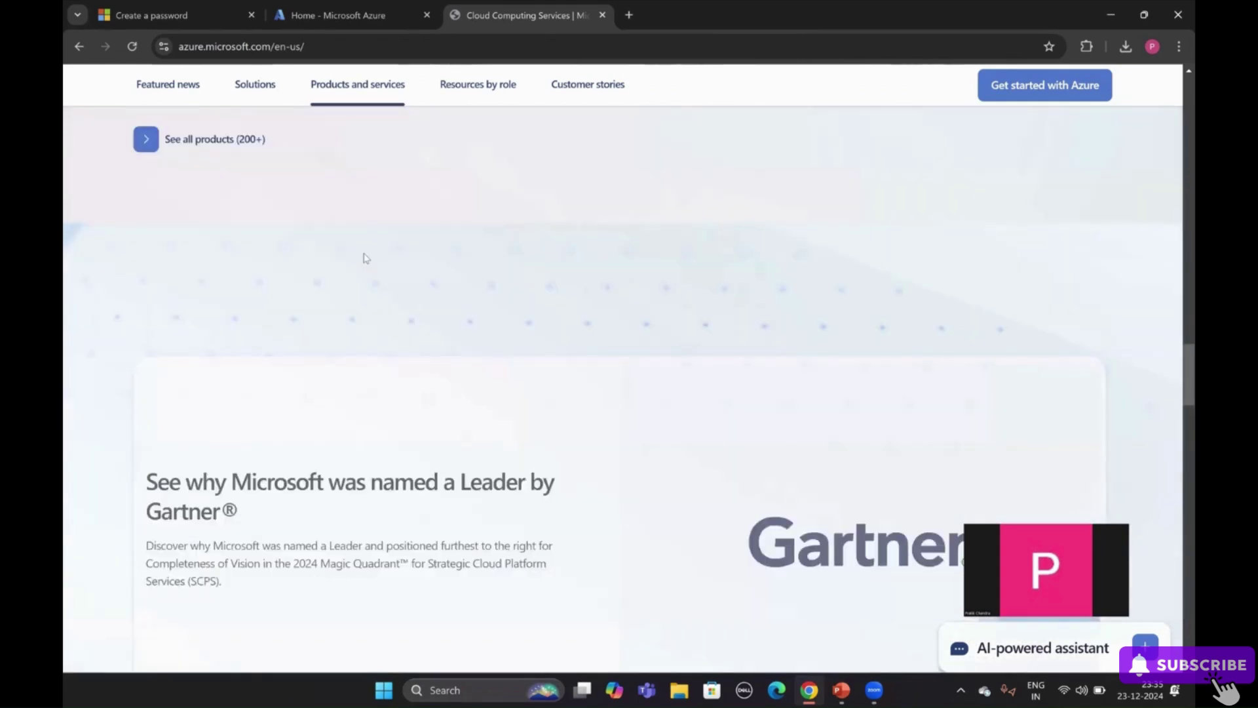
scroll(337, 272, "down", 4)
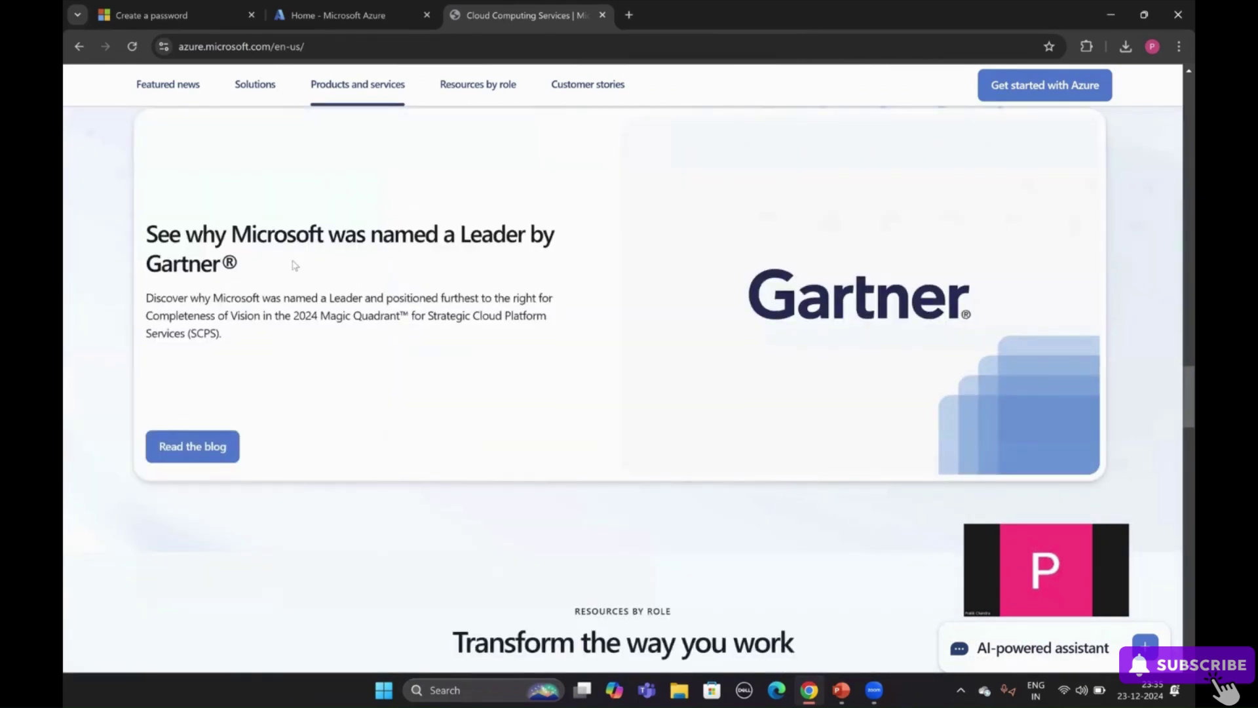
Review the Gartner recognition heading and the "Transform the way you work" section with its resources by role
left_click_drag(323, 236, 557, 236)
left_click(468, 269)
scroll(402, 256, "down", 3)
scroll(478, 261, "down", 4)
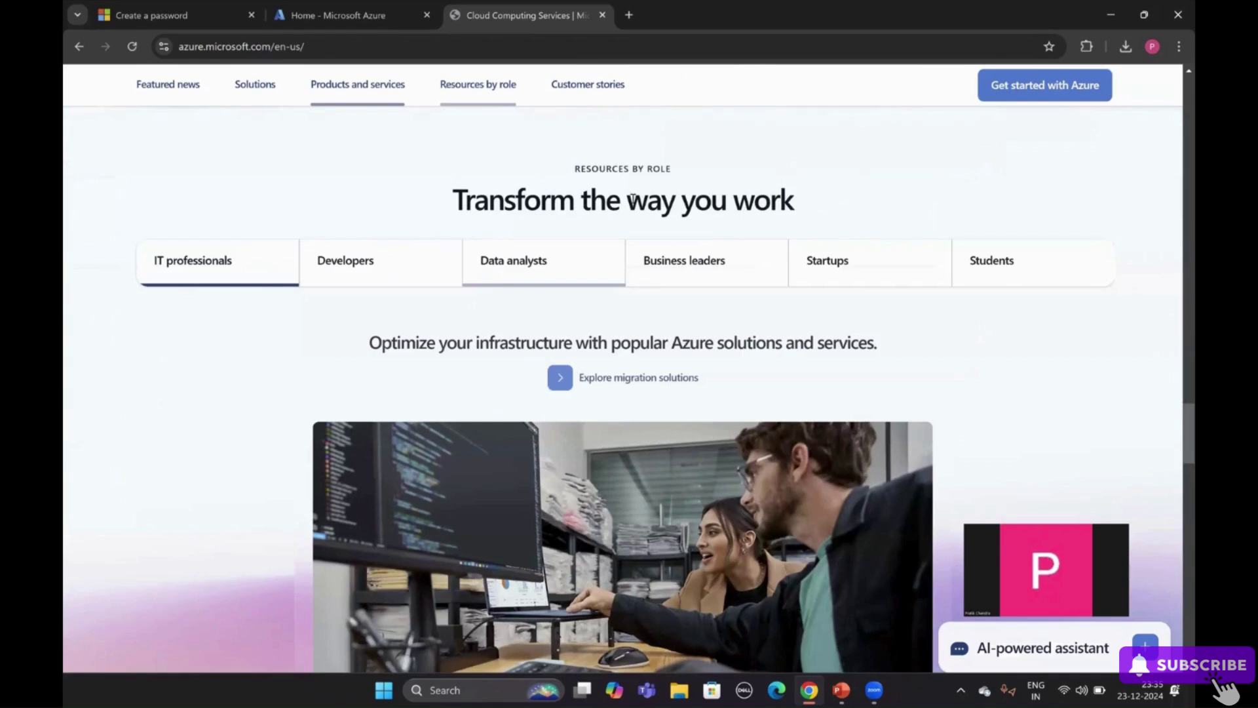
left_click_drag(450, 204, 826, 200)
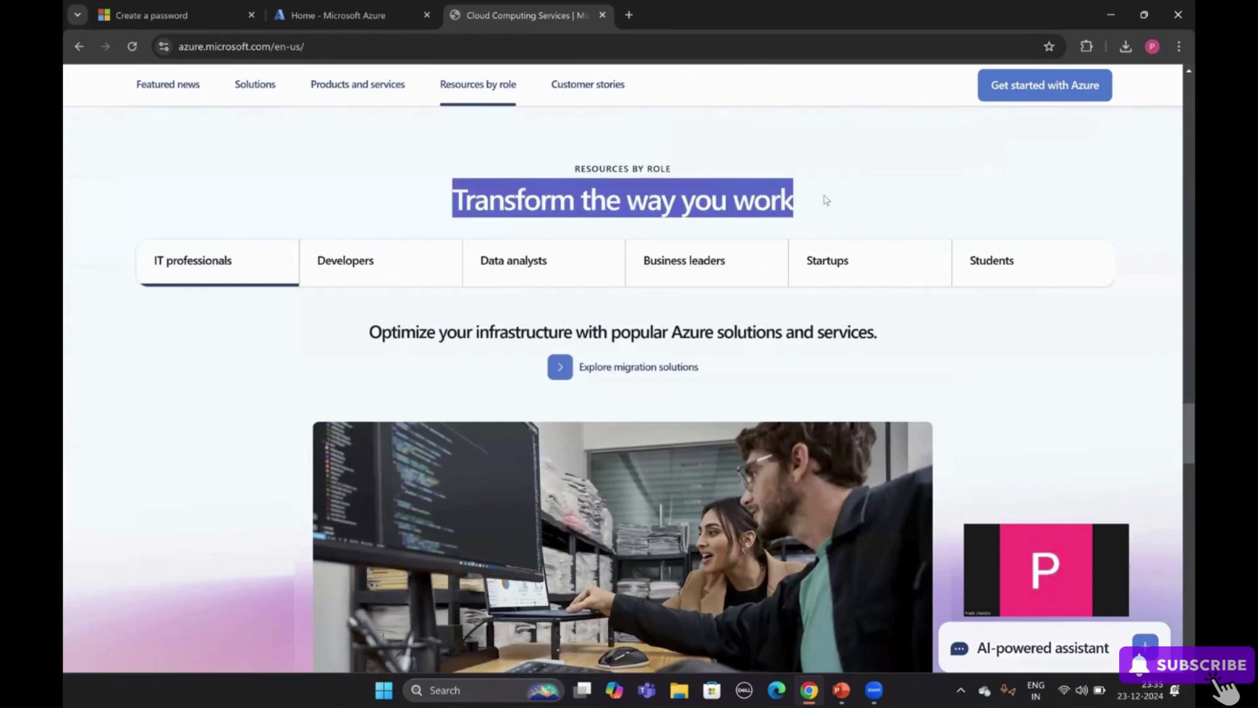
left_click(526, 202)
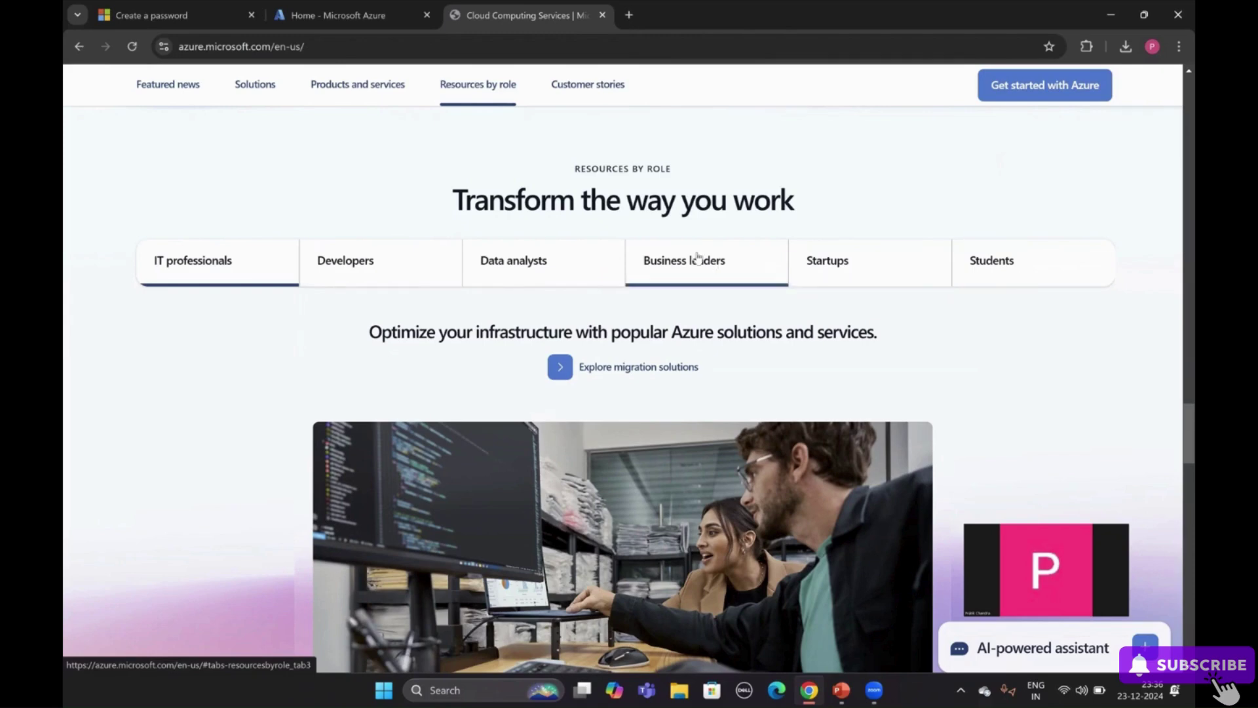
Open the Azure global infrastructure page from the home page and launch its global datacenters explorer
scroll(685, 263, "down", 3)
scroll(678, 266, "down", 6)
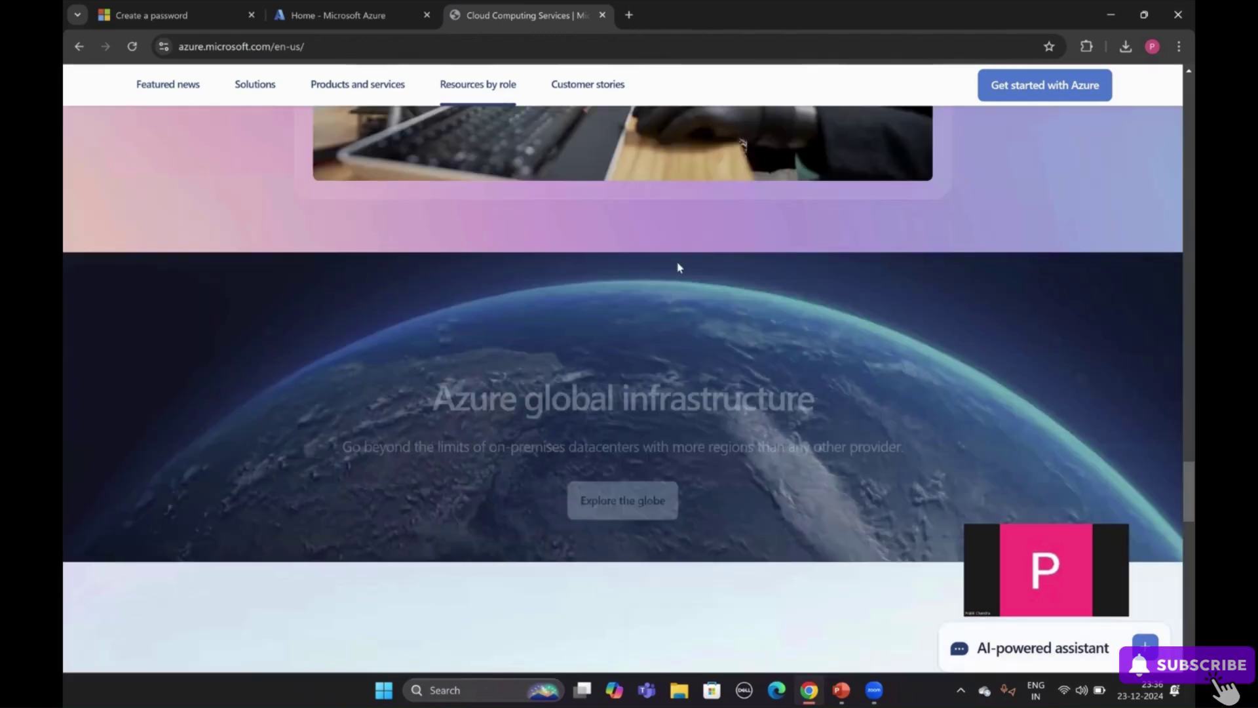
scroll(677, 273, "down", 2)
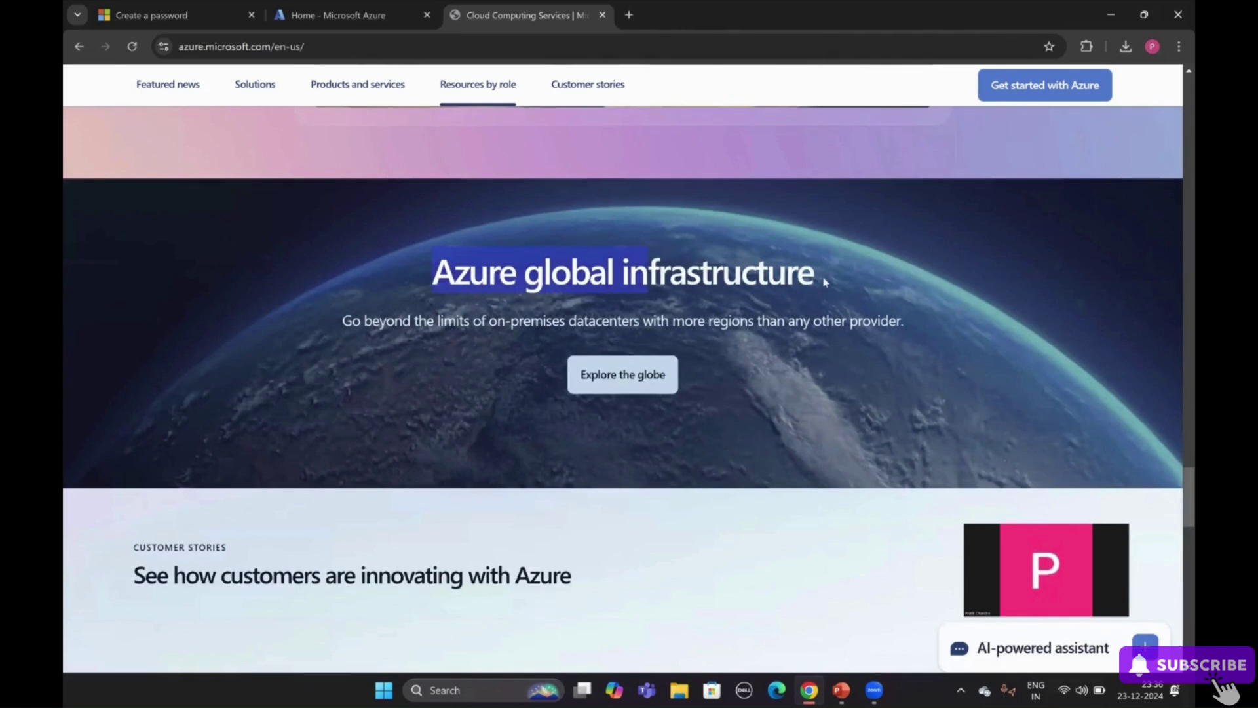
triple_click(734, 283)
left_click(666, 292)
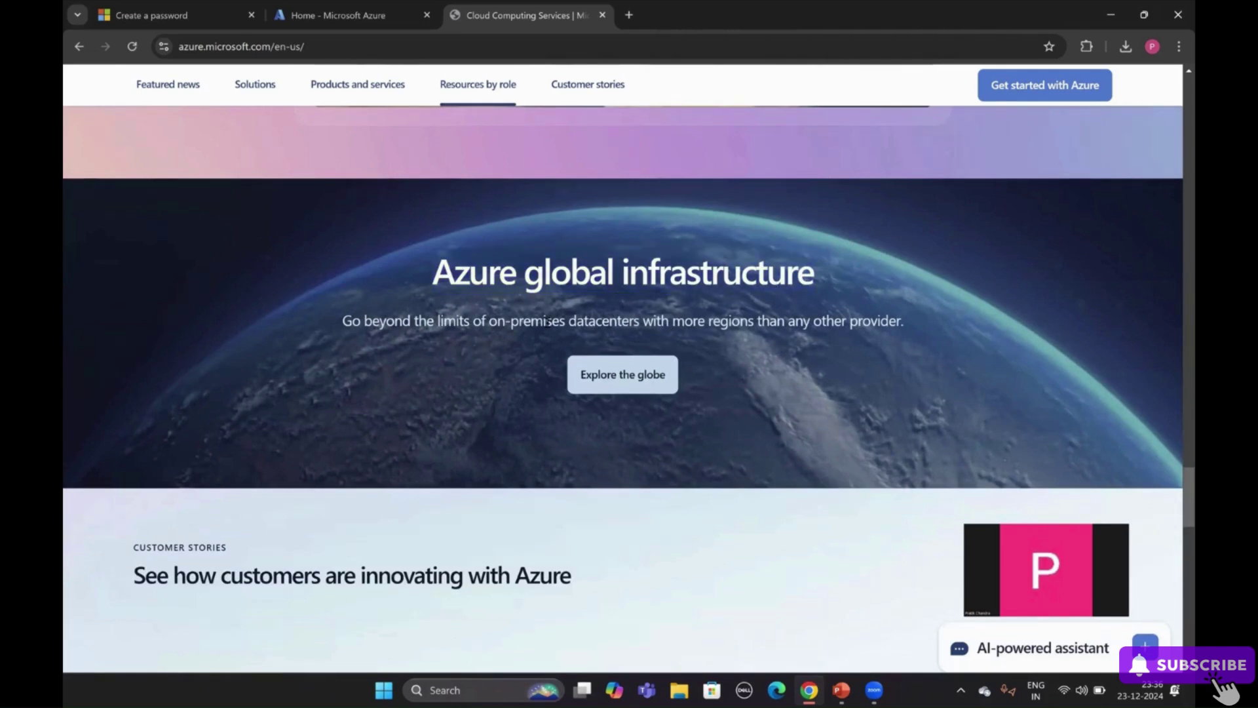
left_click(616, 374)
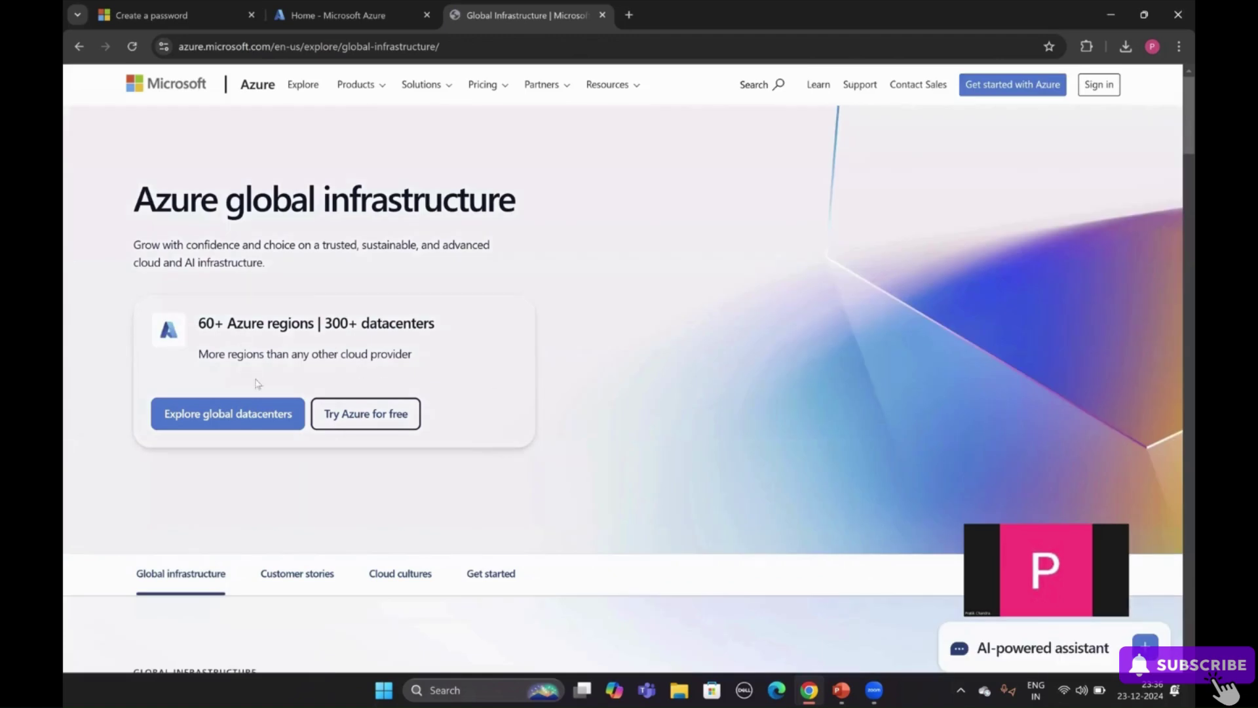
left_click(247, 413)
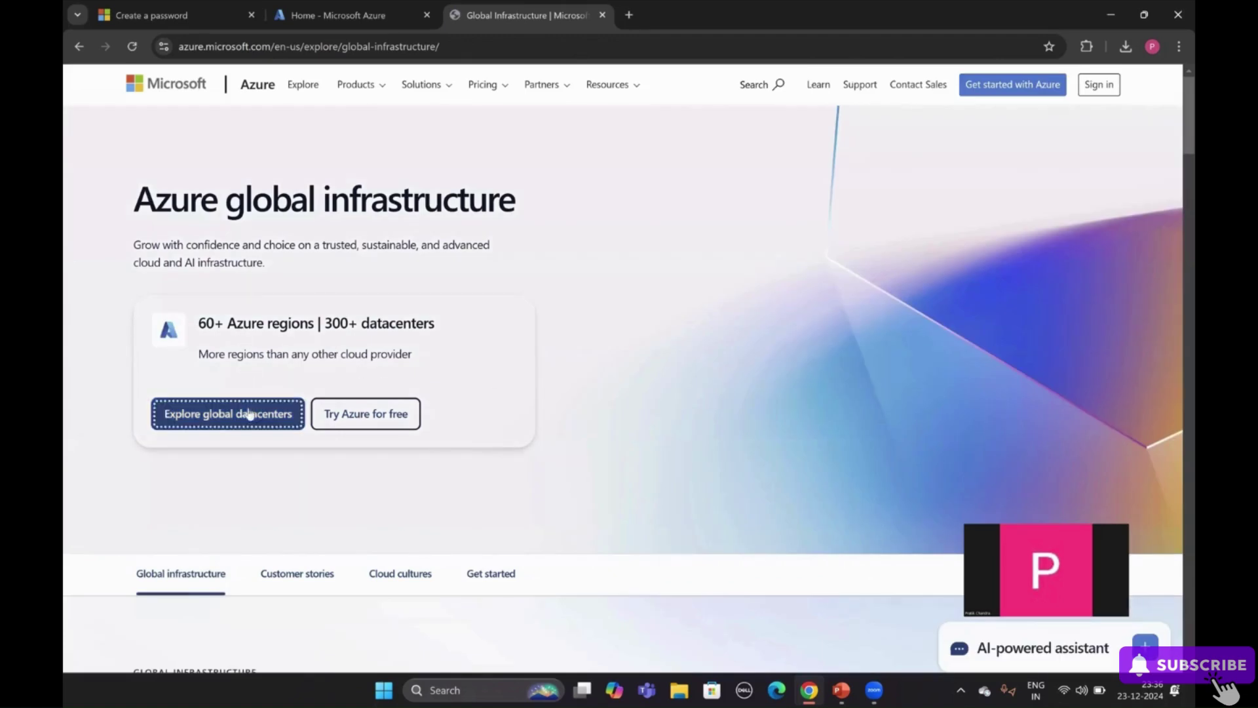
left_click(524, 7)
left_click(683, 6)
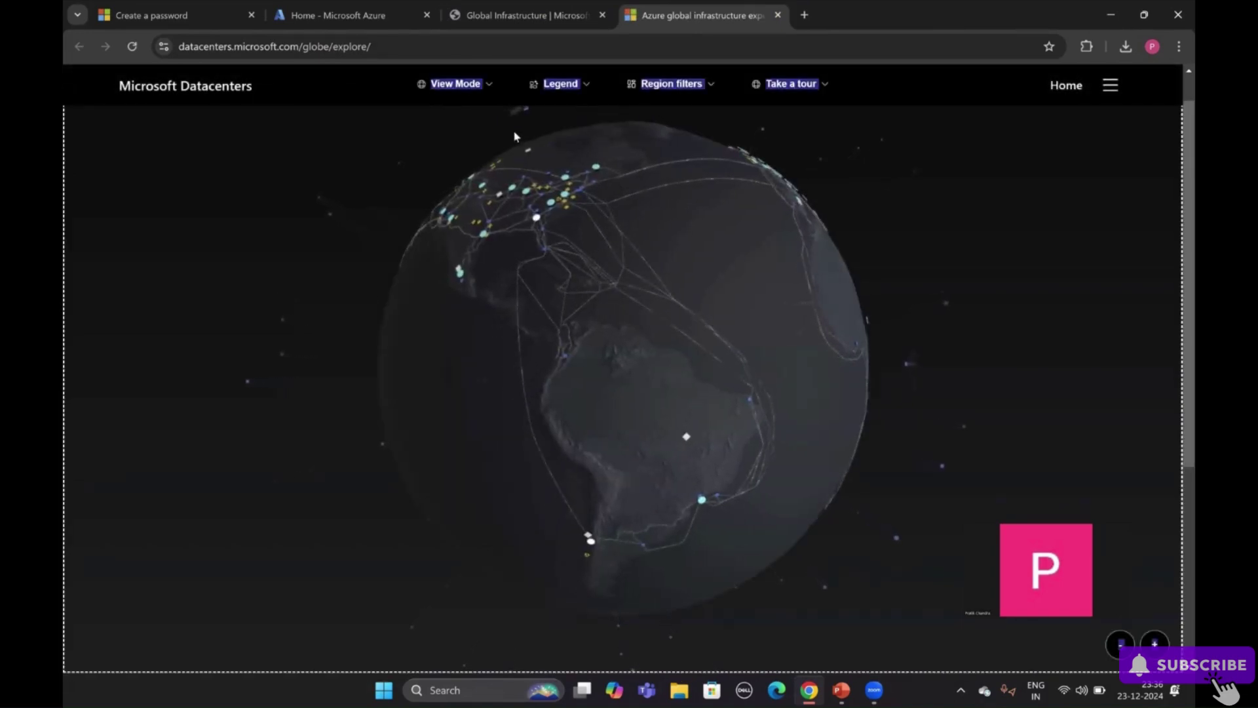
Look over the datacenter globe page and check its tour and region filter options
scroll(840, 106, "down", 1)
scroll(839, 157, "down", 1)
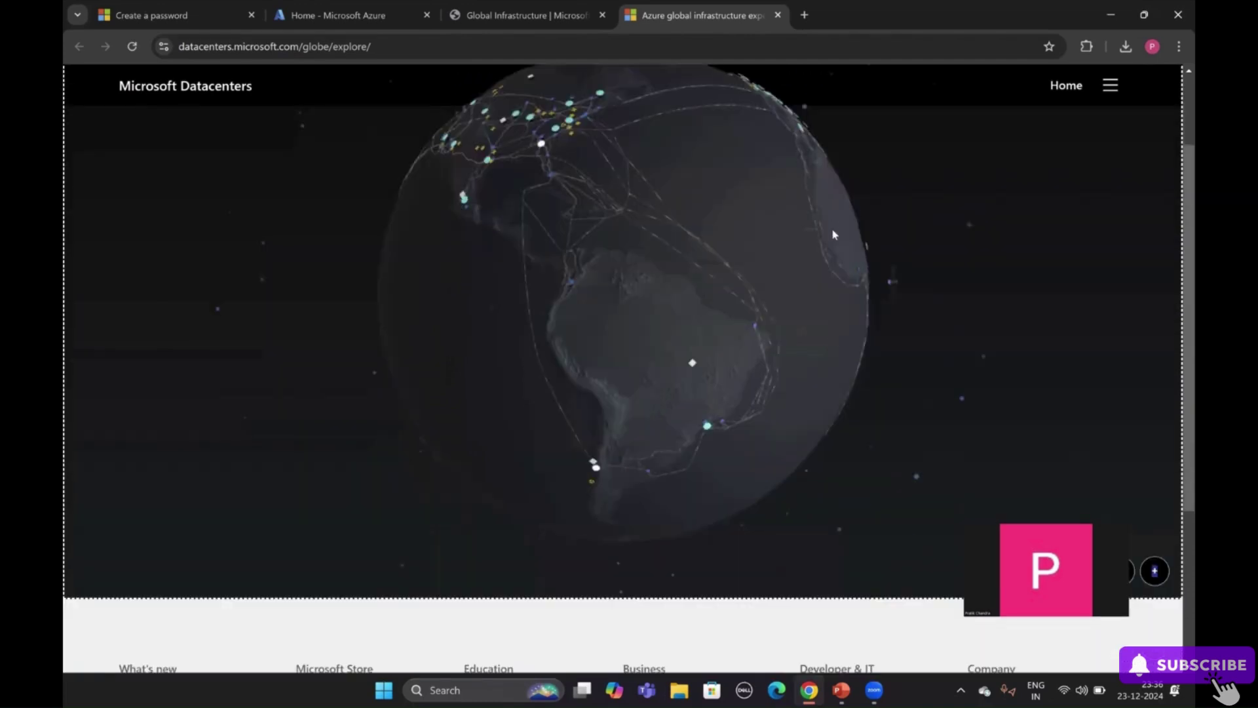
scroll(757, 181, "up", 3)
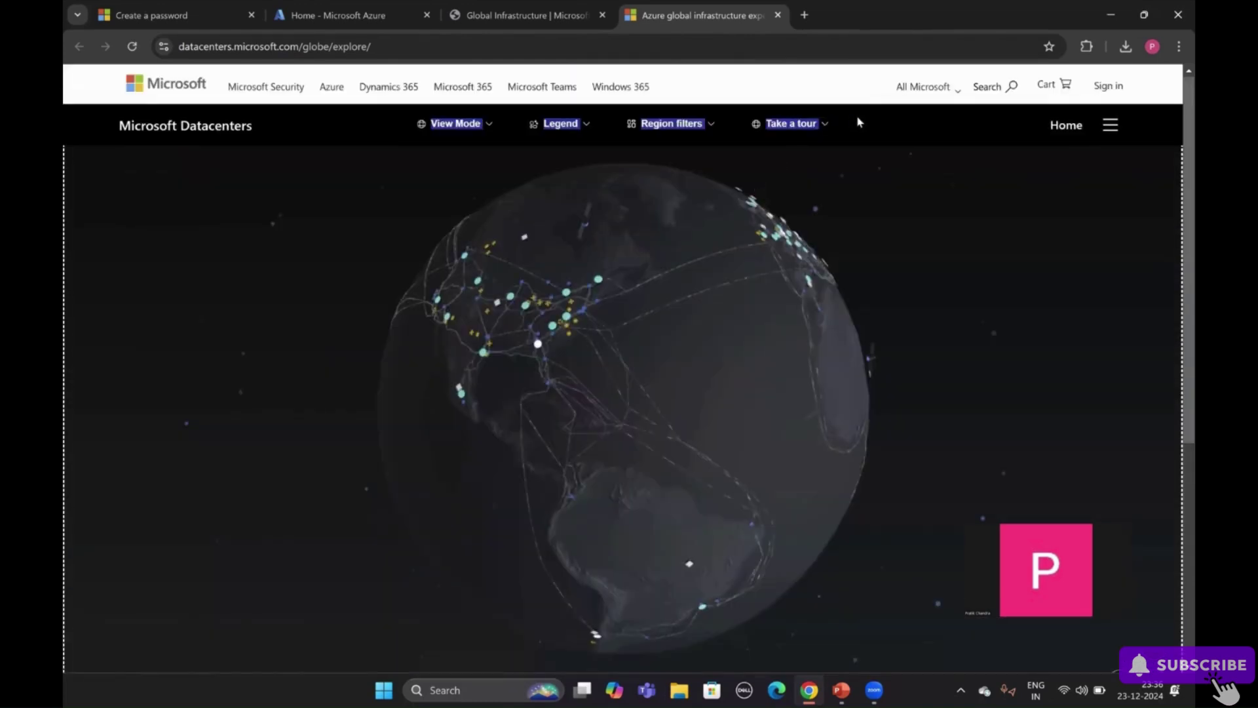
left_click(835, 130)
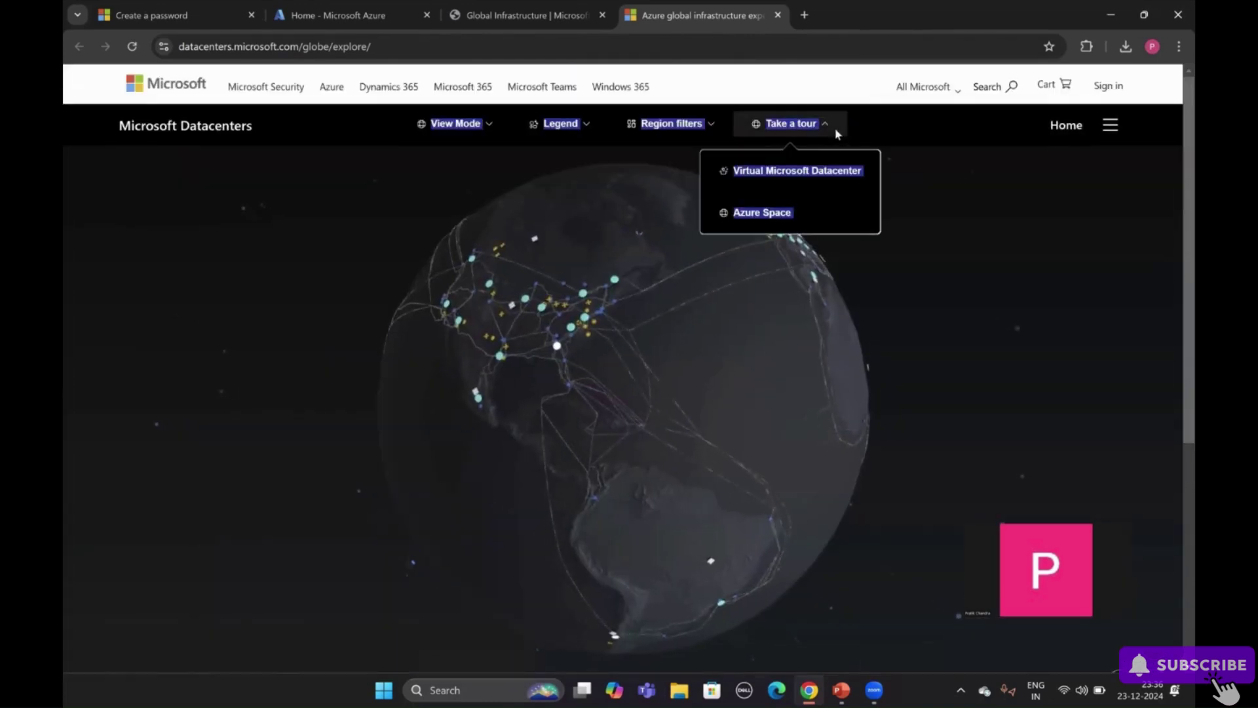
left_click(724, 129)
left_click(717, 131)
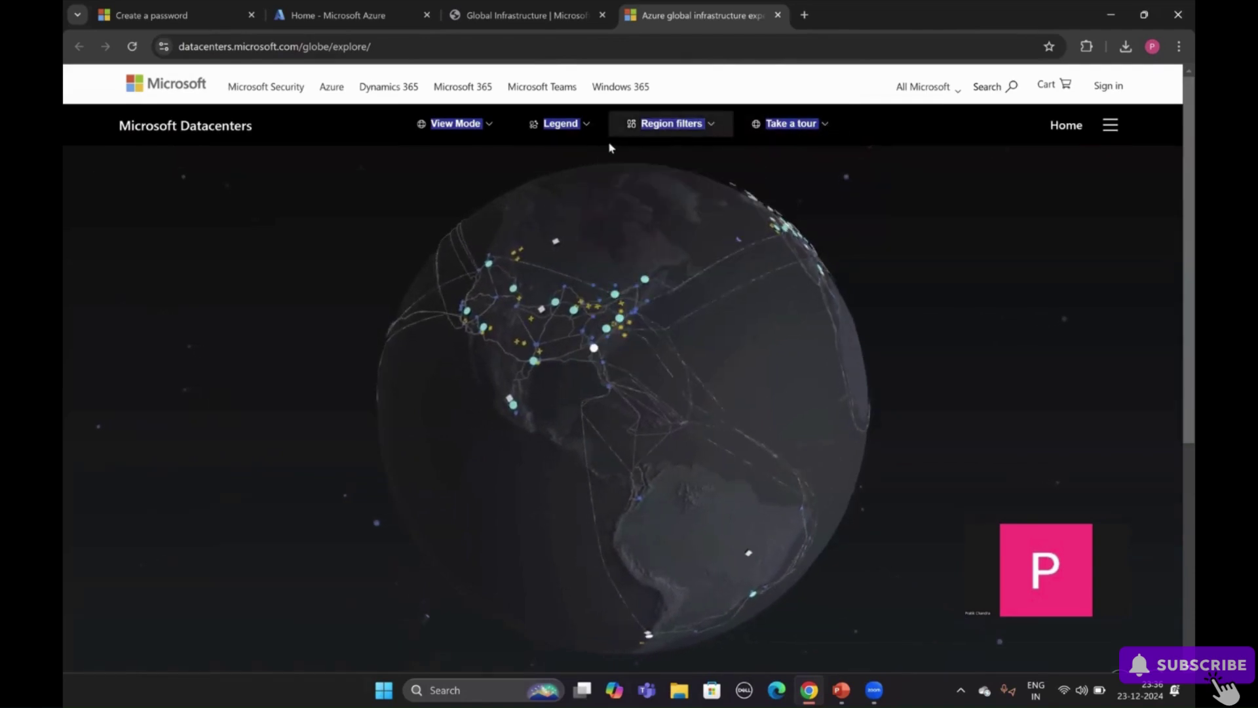
Rotate the datacenter globe to inspect the regions and network connections
scroll(422, 161, "down", 1)
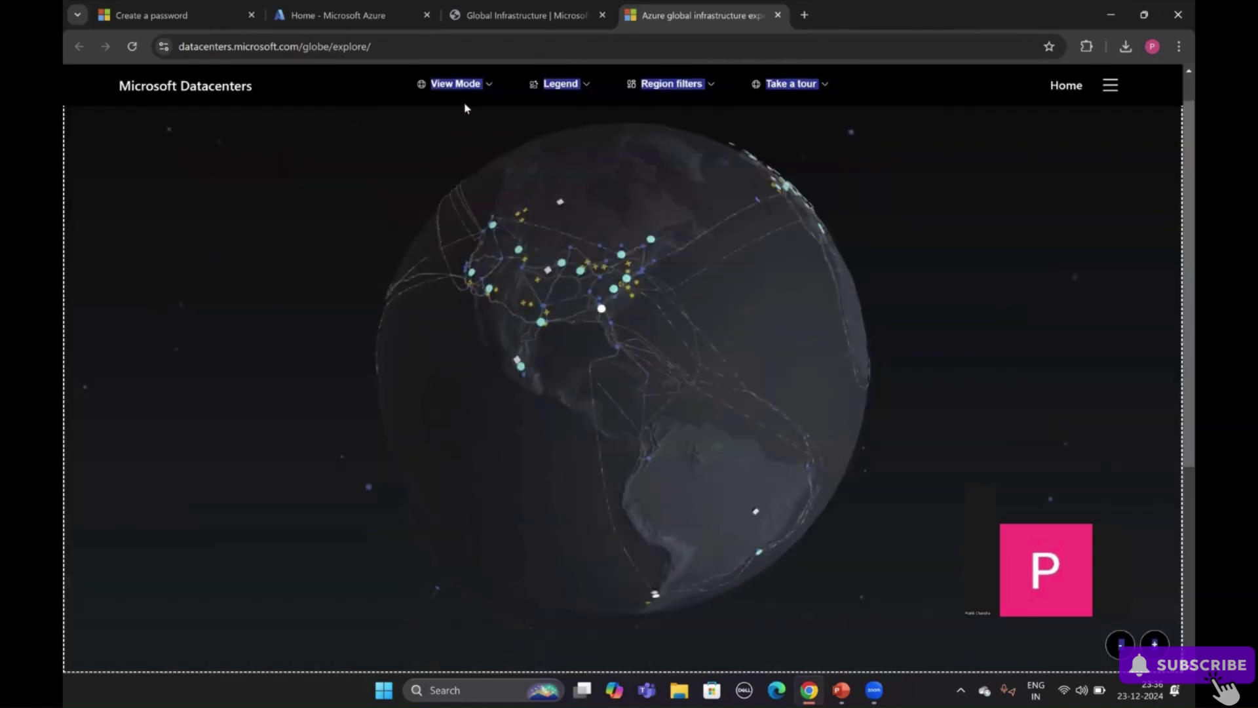
left_click(357, 96)
left_click(611, 241)
left_click_drag(623, 246, 654, 237)
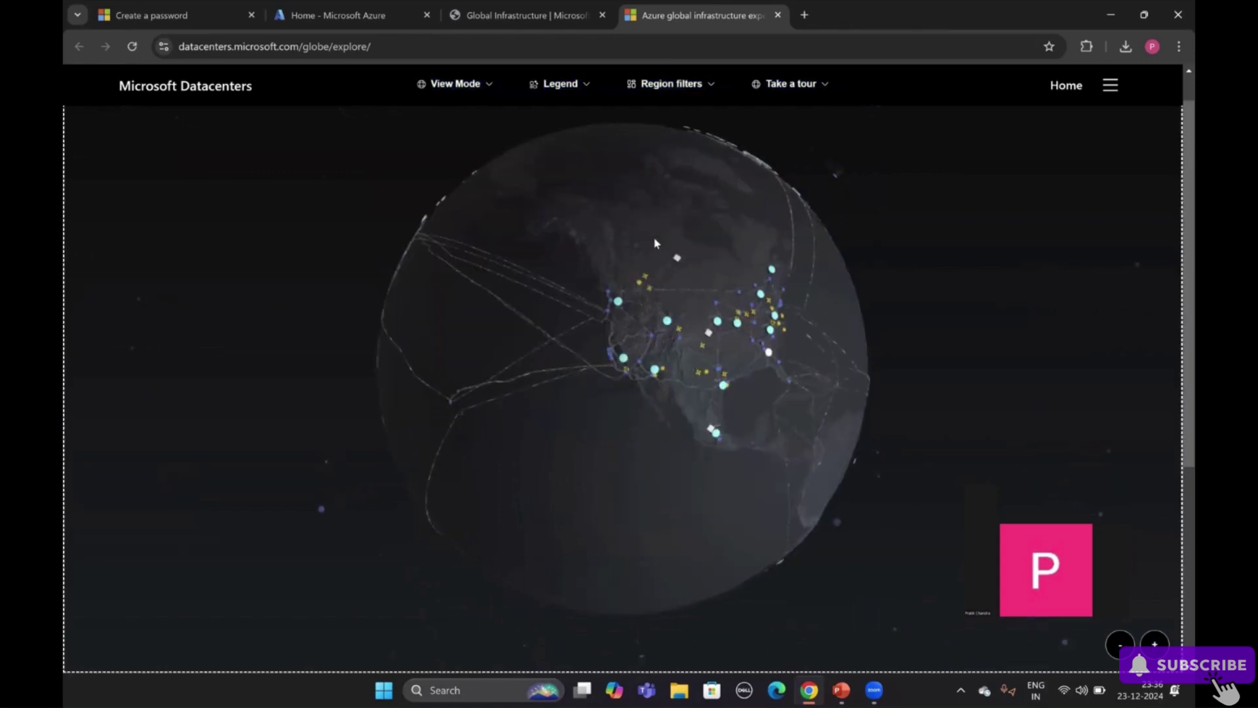
Switch the datacenter explorer from the globe to the table view and close the view mode options
left_click(475, 86)
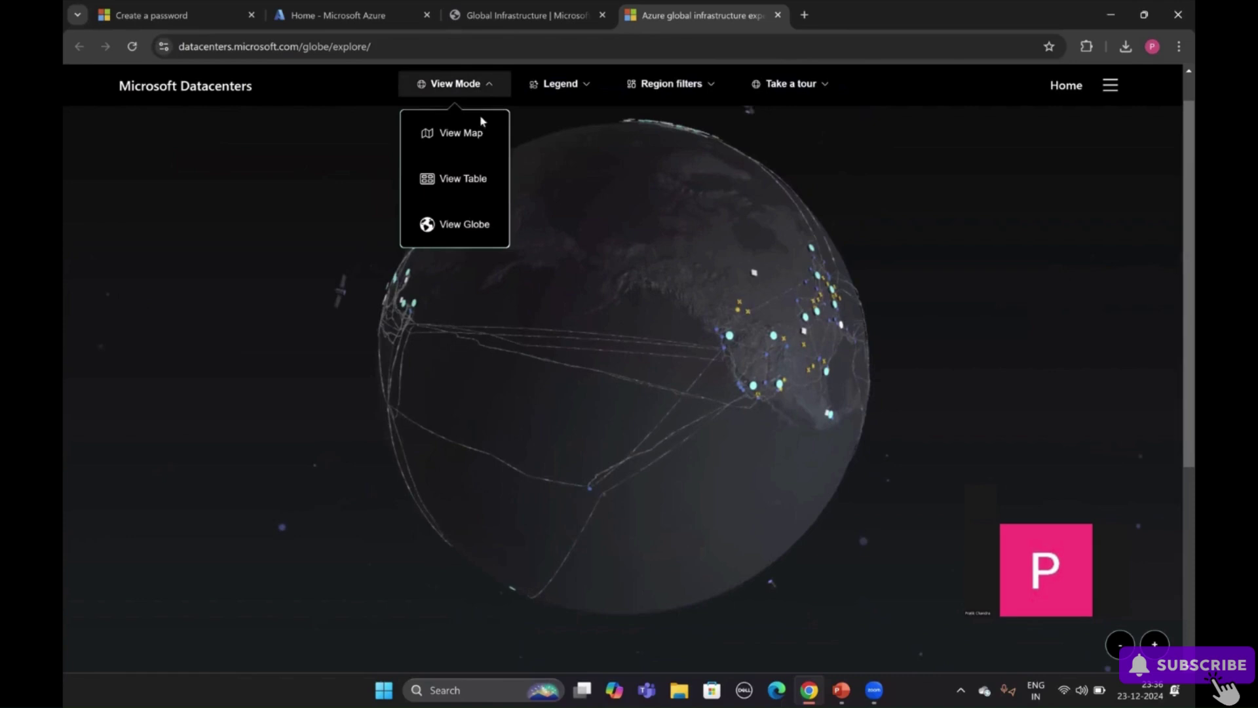
left_click(469, 178)
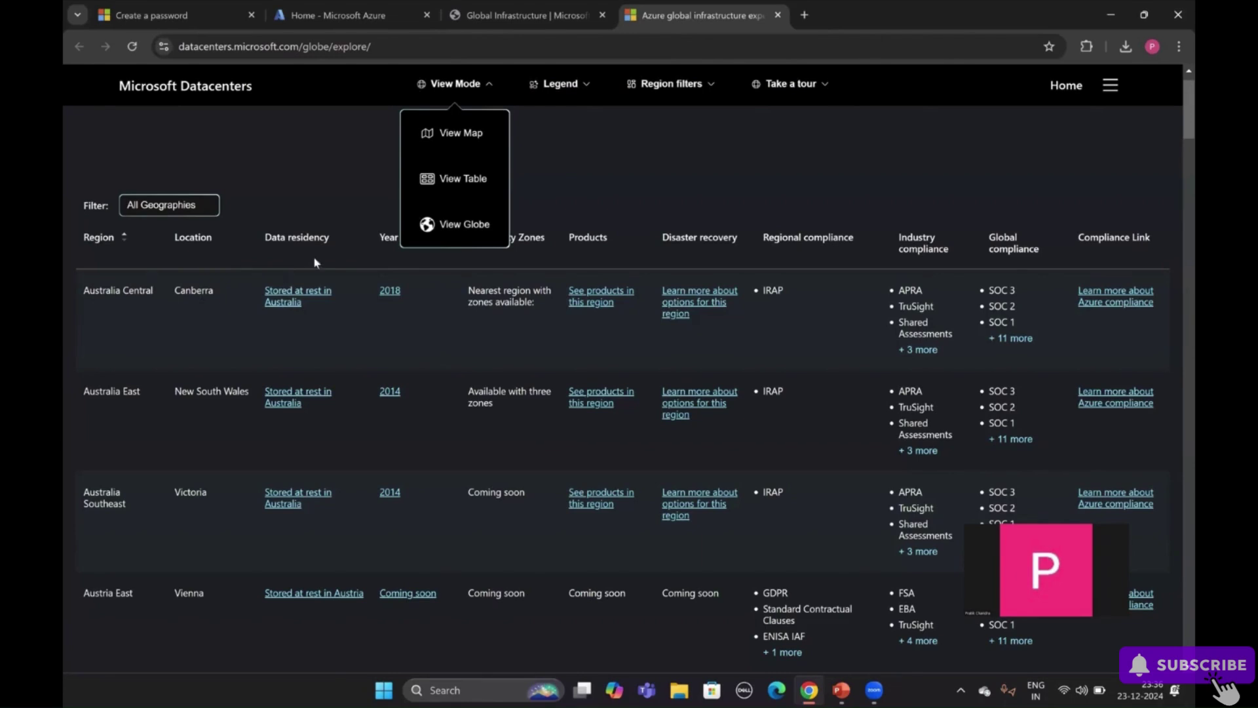
left_click(463, 95)
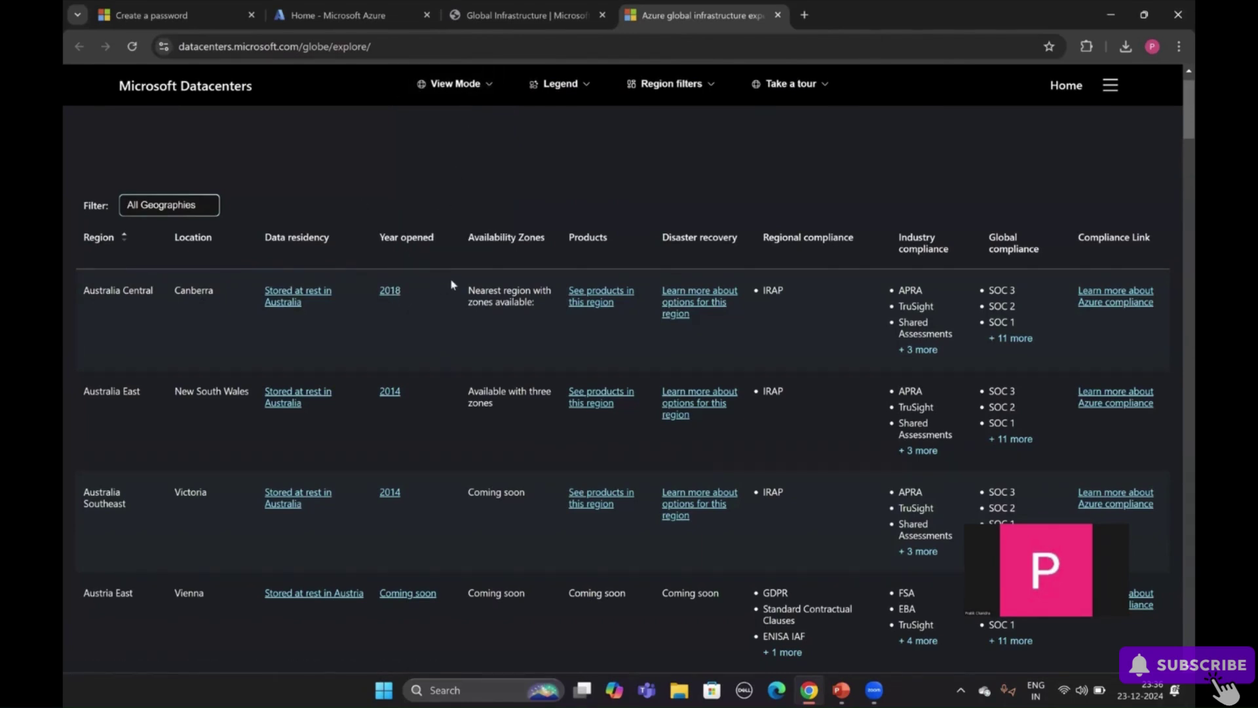
Review the Azure regions table, including locations, availability zones, data residency and compliance details
left_click_drag(489, 237, 480, 238)
left_click(541, 246)
scroll(949, 275, "down", 8)
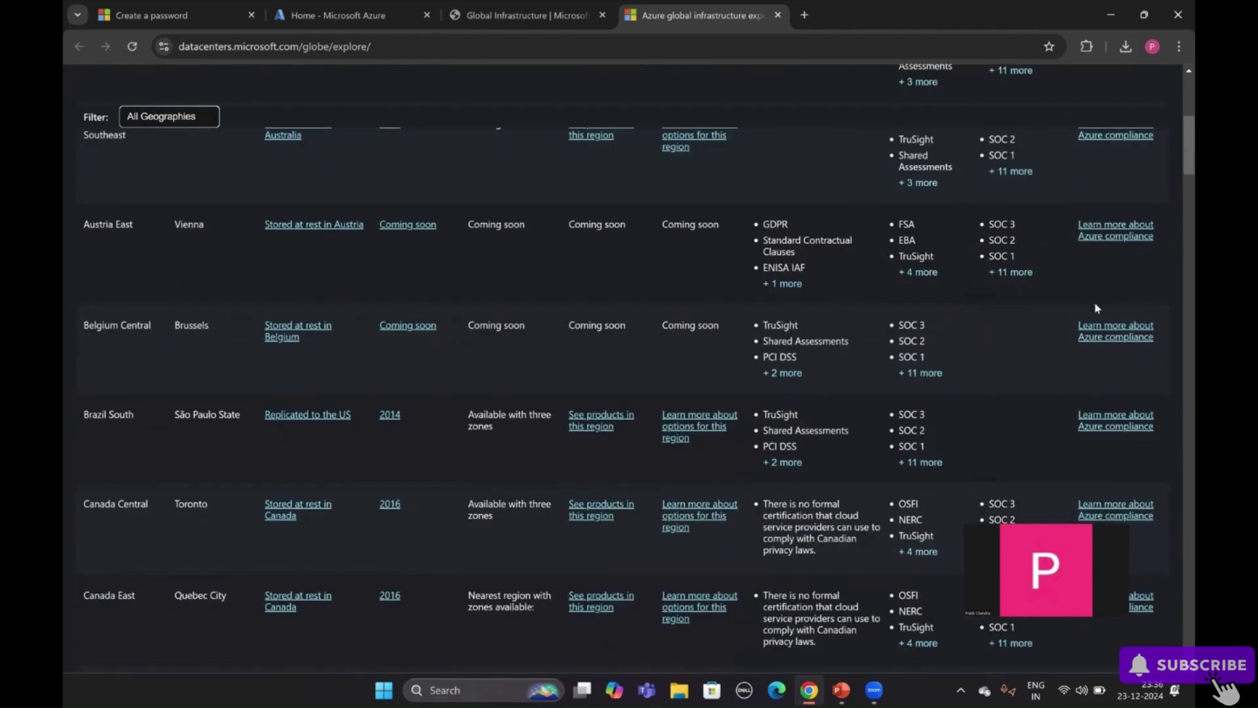
scroll(1081, 294, "down", 20)
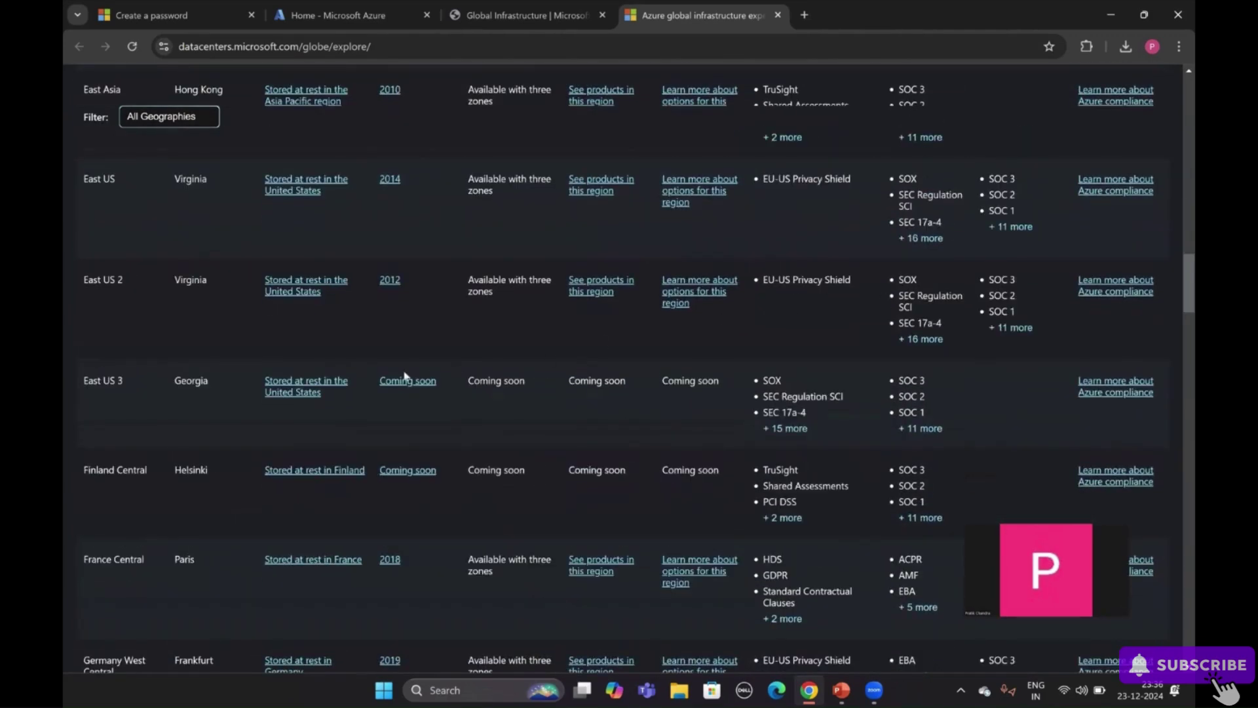
scroll(393, 378, "down", 15)
scroll(393, 356, "down", 8)
scroll(486, 298, "up", 15)
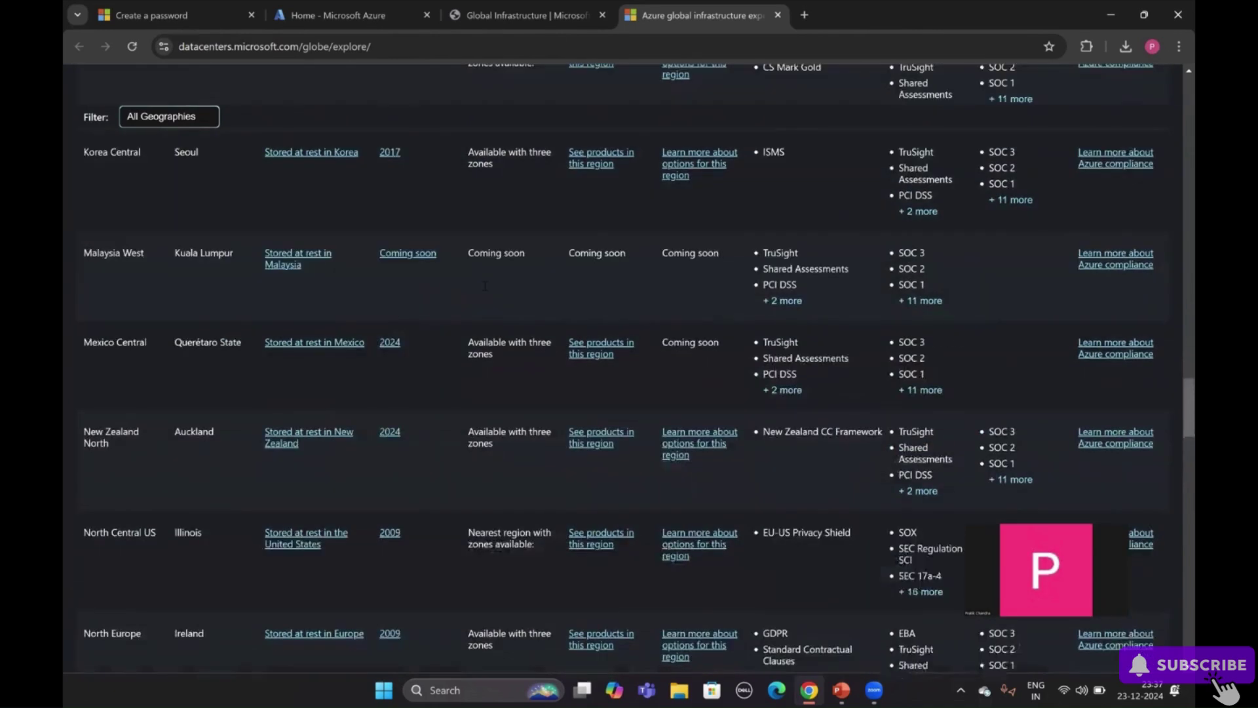
scroll(486, 298, "up", 10)
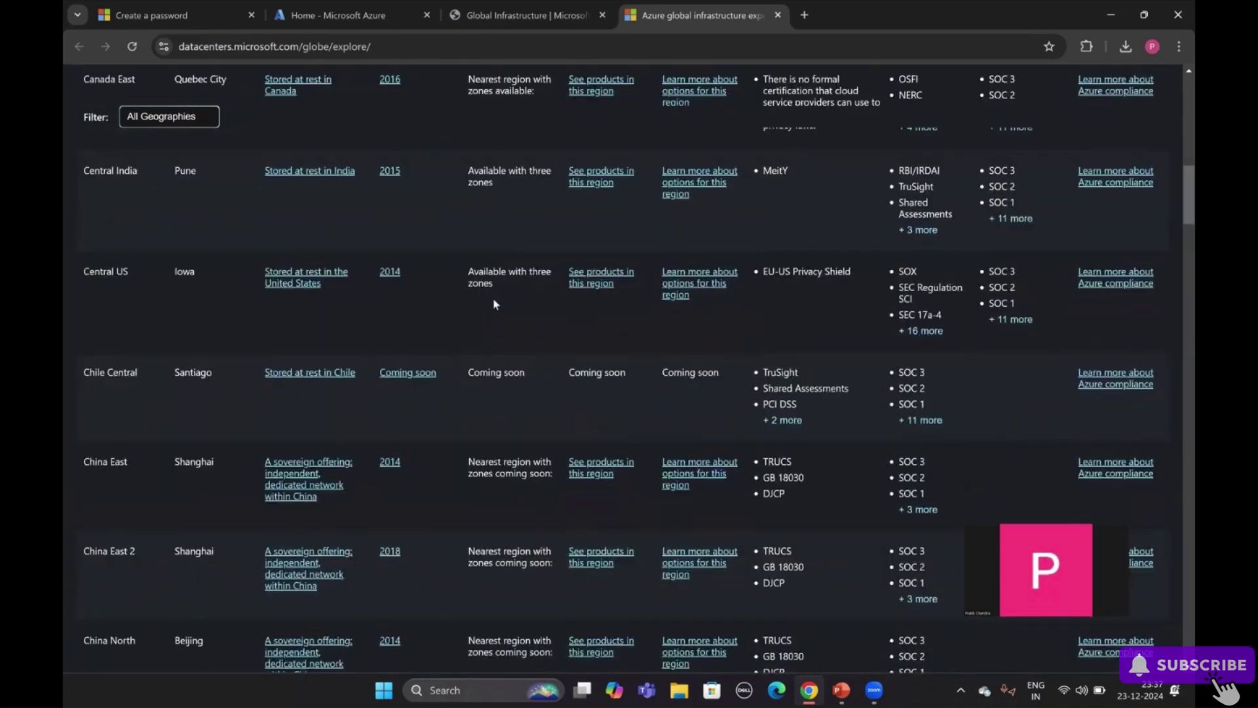
scroll(531, 255, "up", 10)
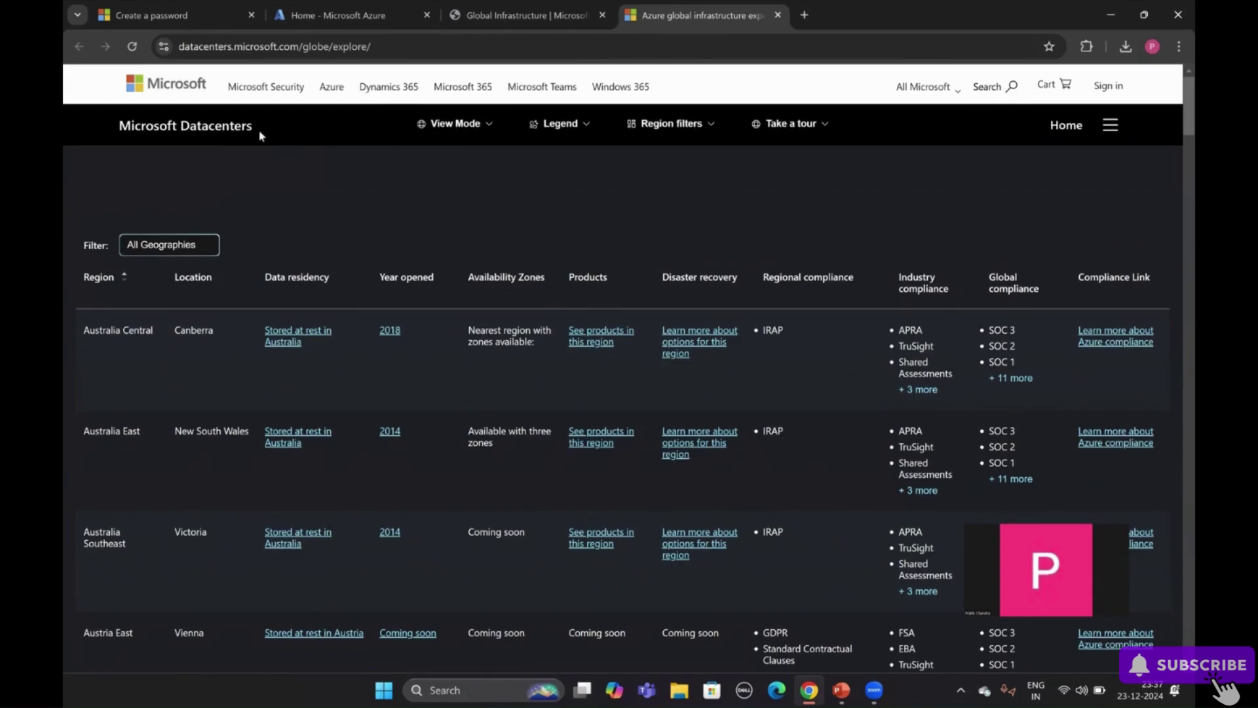
Visit the Microsoft Datacenters home page and close its browser tab
left_click(242, 136)
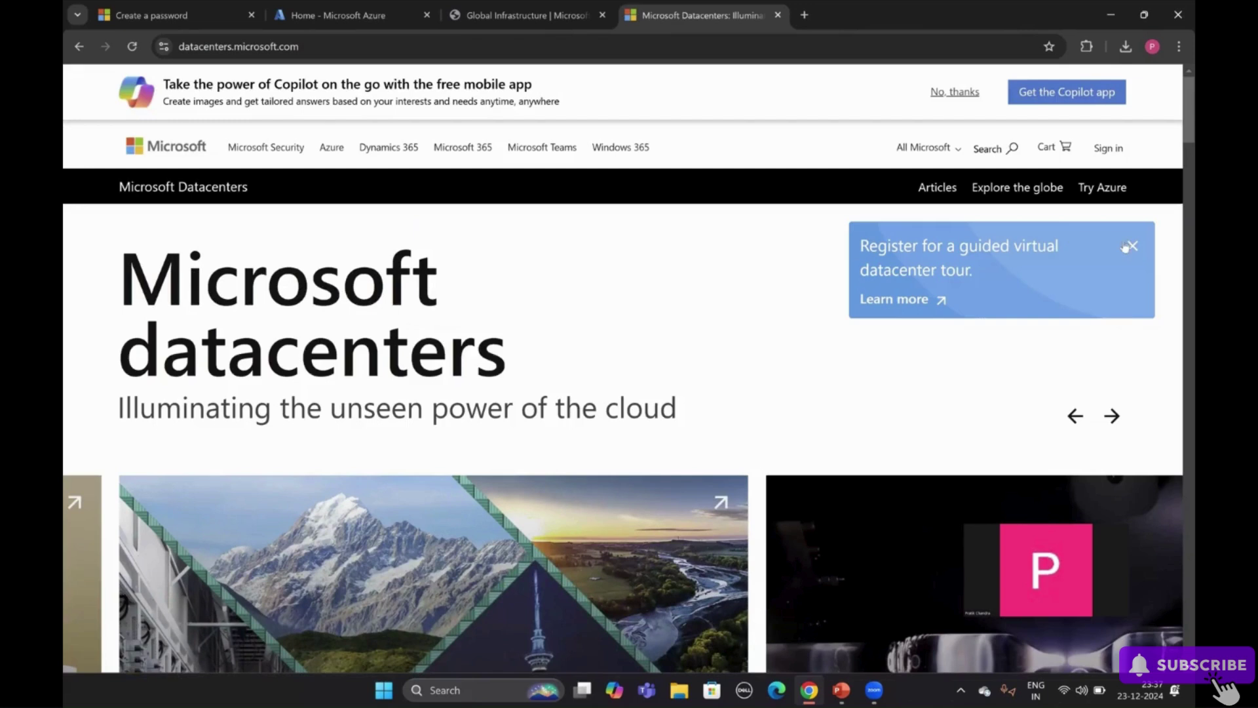
left_click(555, 6)
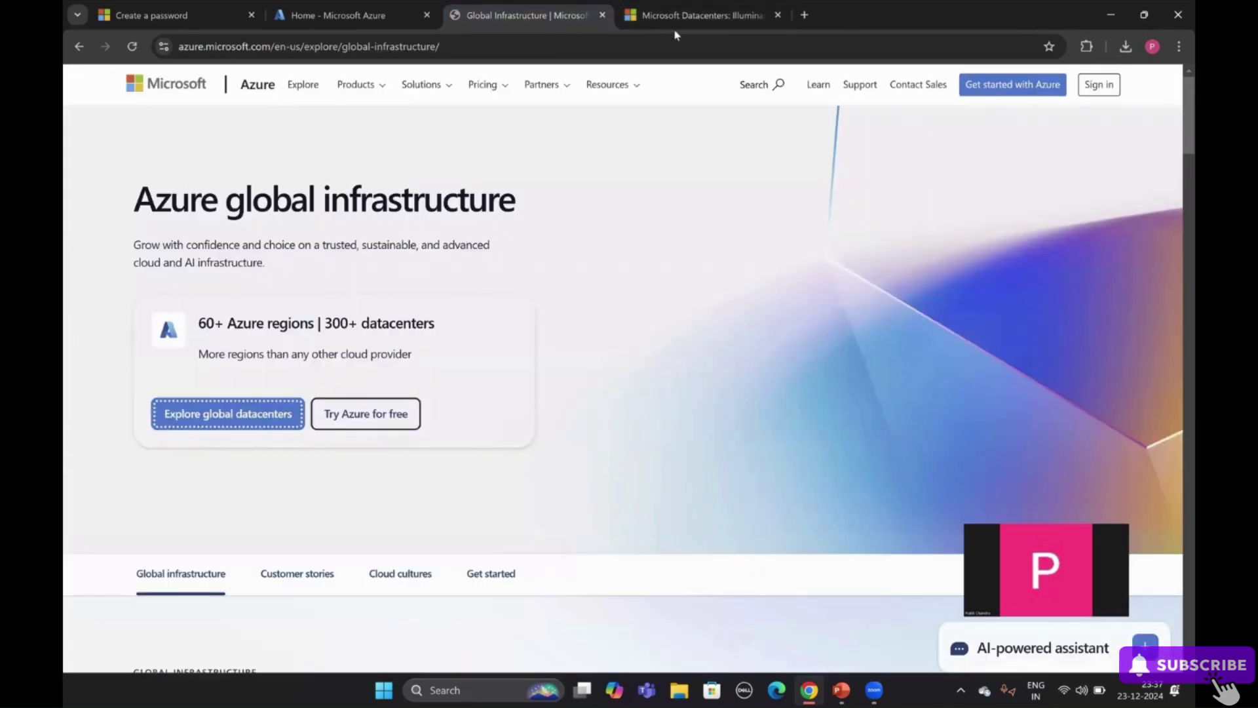
left_click(778, 14)
Check the Azure portal home page and the password creation page, and return to the Azure global infrastructure page
left_click(402, 13)
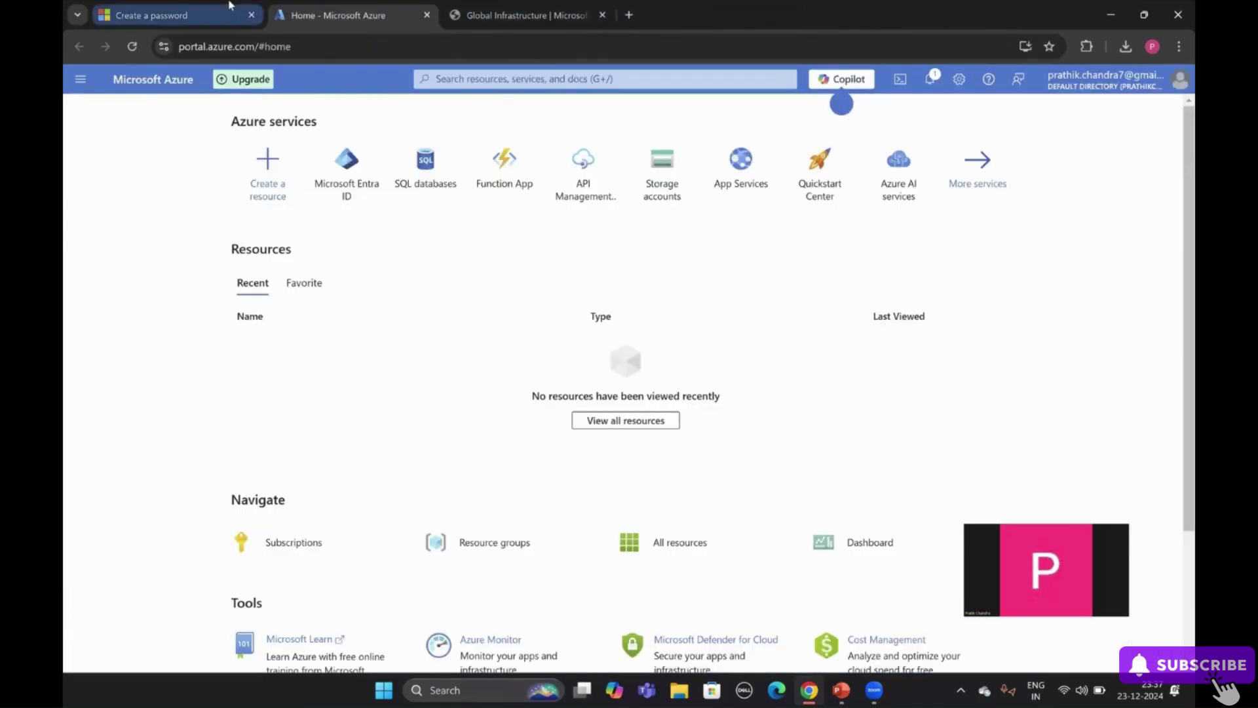
left_click(229, 7)
left_click(451, 18)
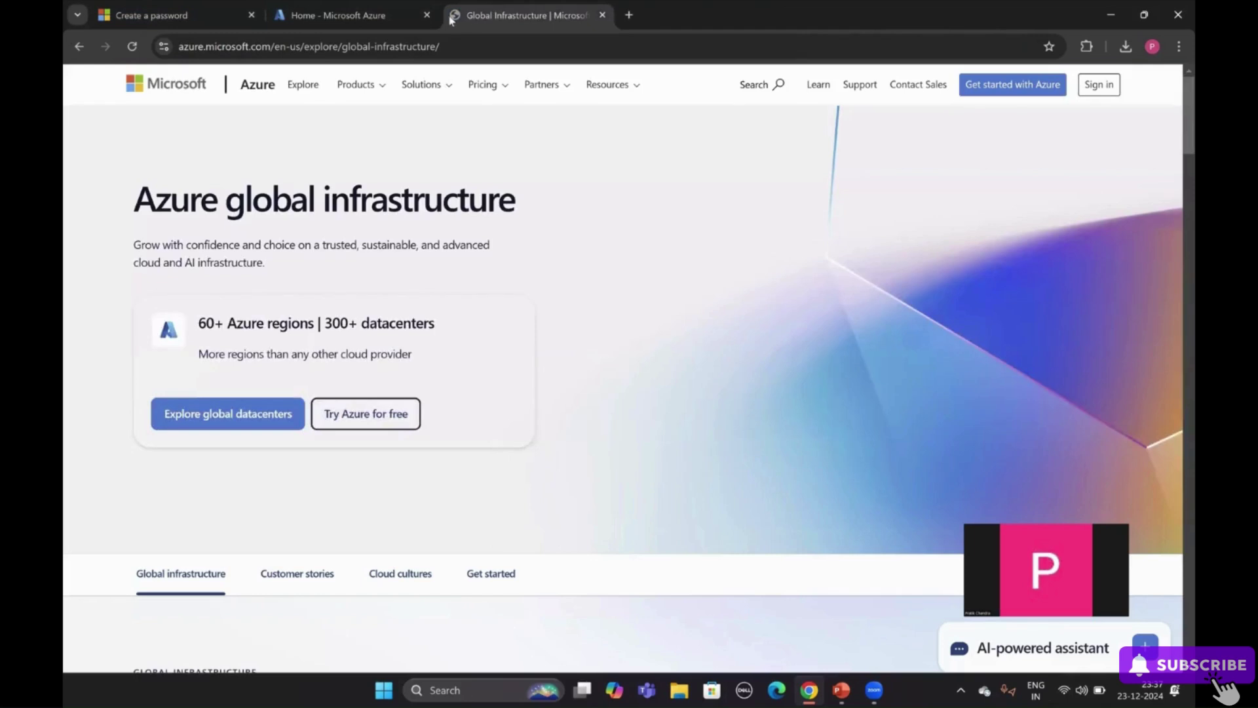
Check the password creation page, return to the Azure global infrastructure page and open Get started with Azure
left_click(185, 7)
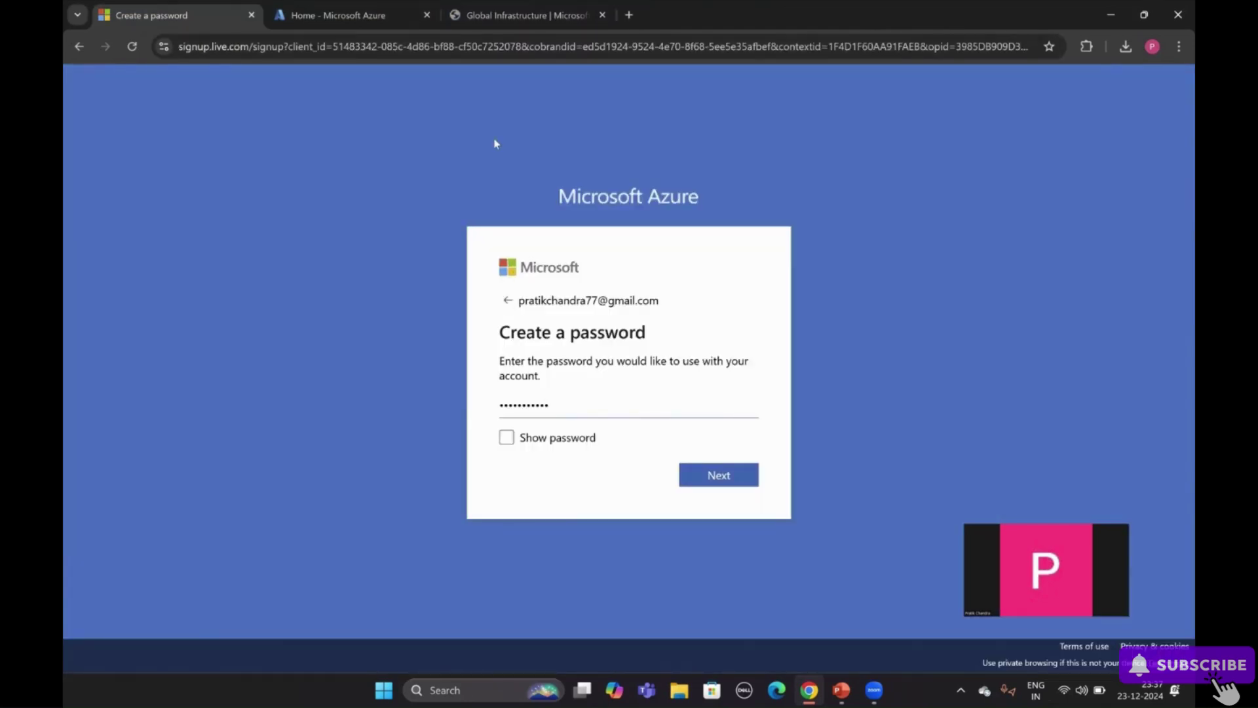
left_click(528, 12)
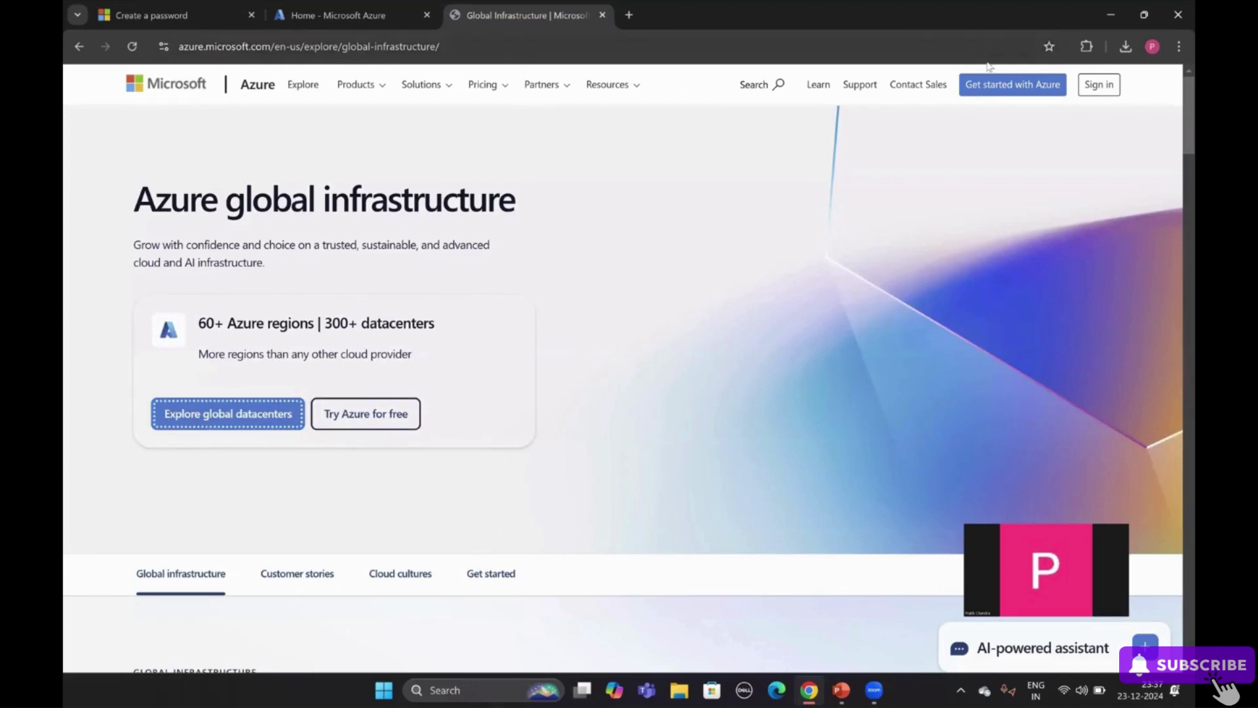
left_click(552, 316)
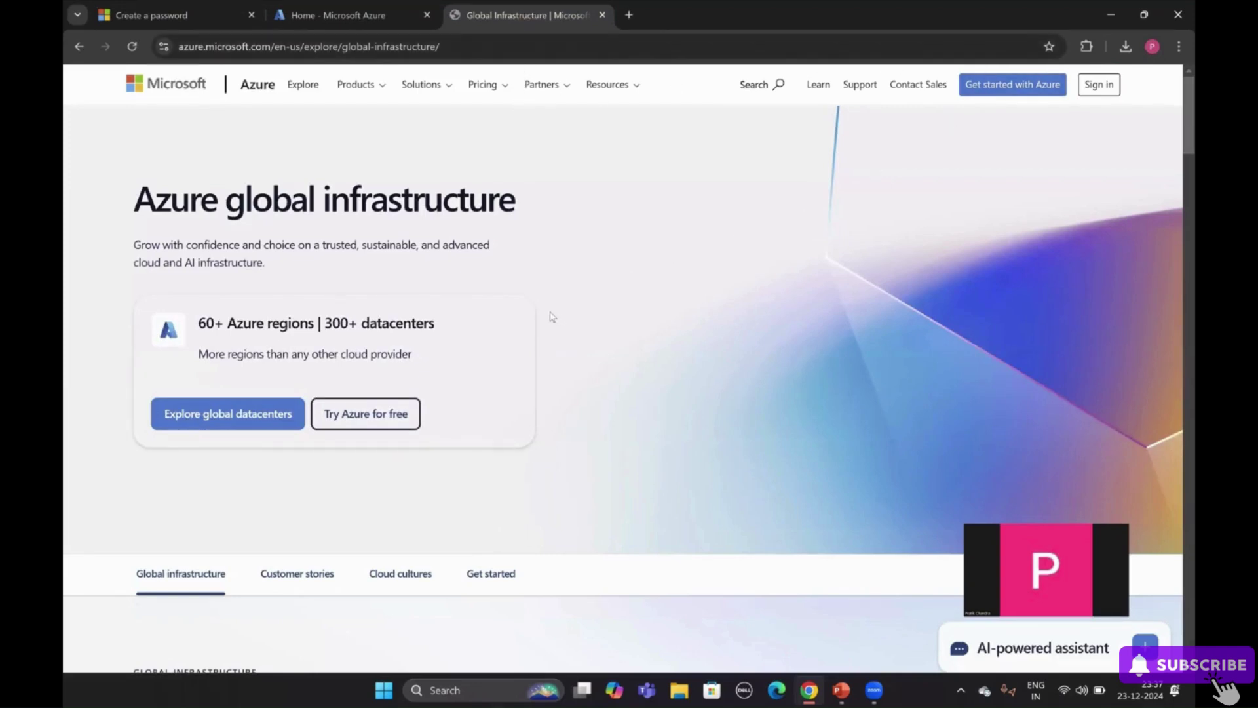
left_click(970, 96)
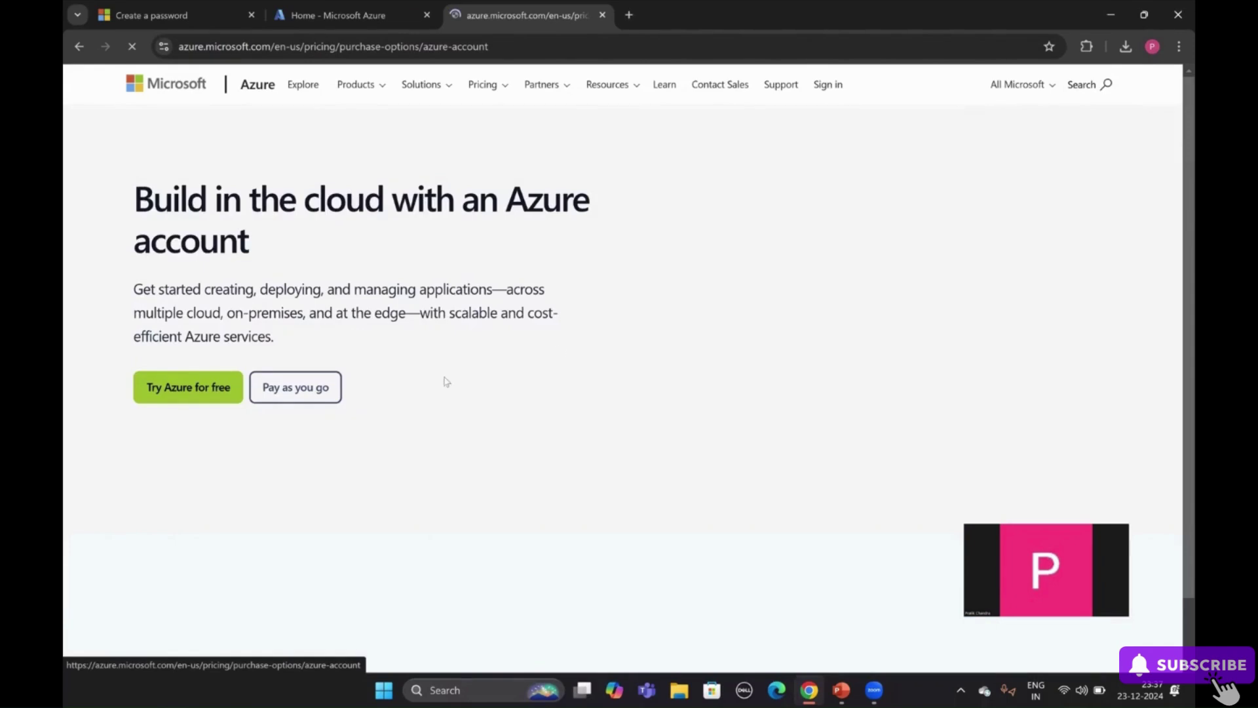
Compare the Azure free account and Pay as you go offers, including their benefits and credit
scroll(249, 380, "down", 6)
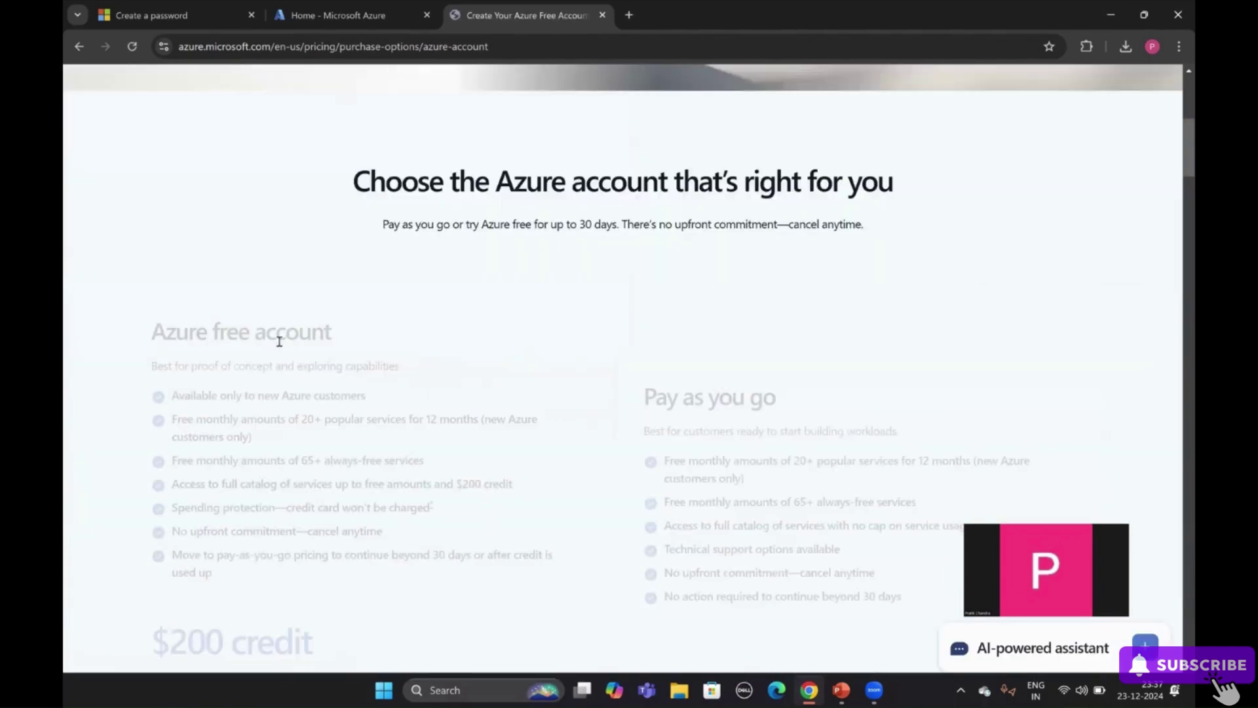
scroll(303, 336, "down", 1)
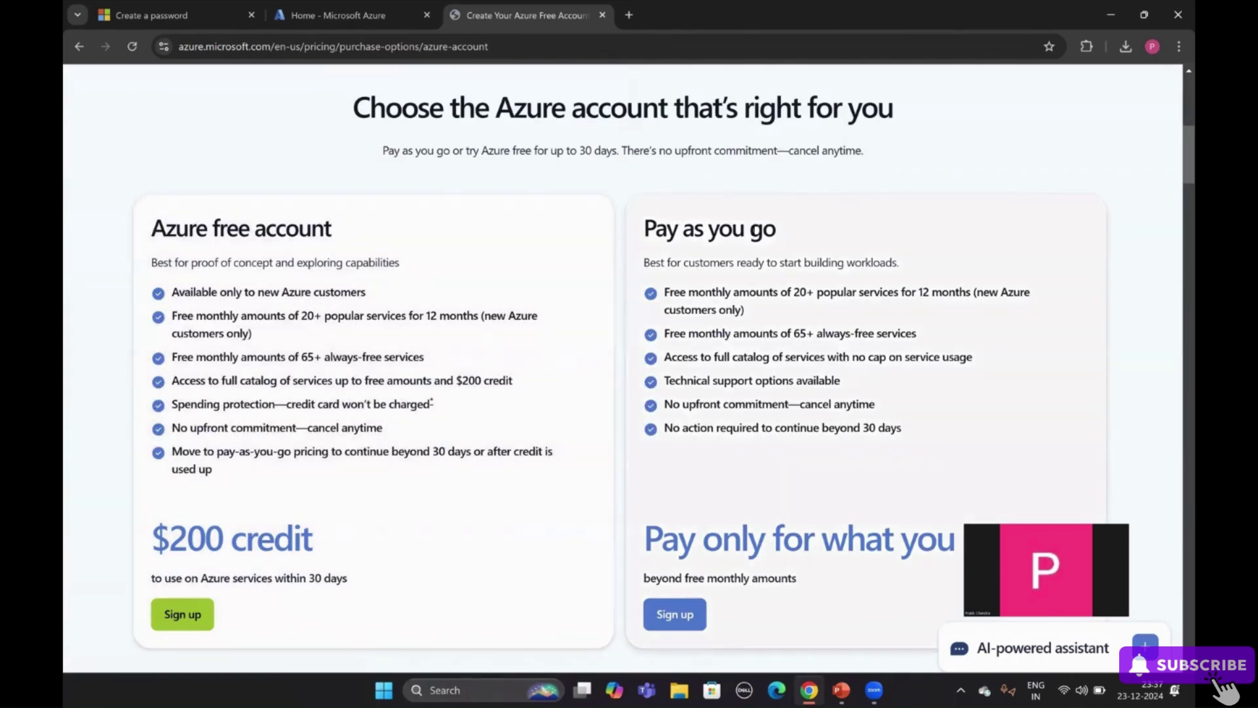
left_click_drag(648, 230, 799, 234)
left_click(730, 242)
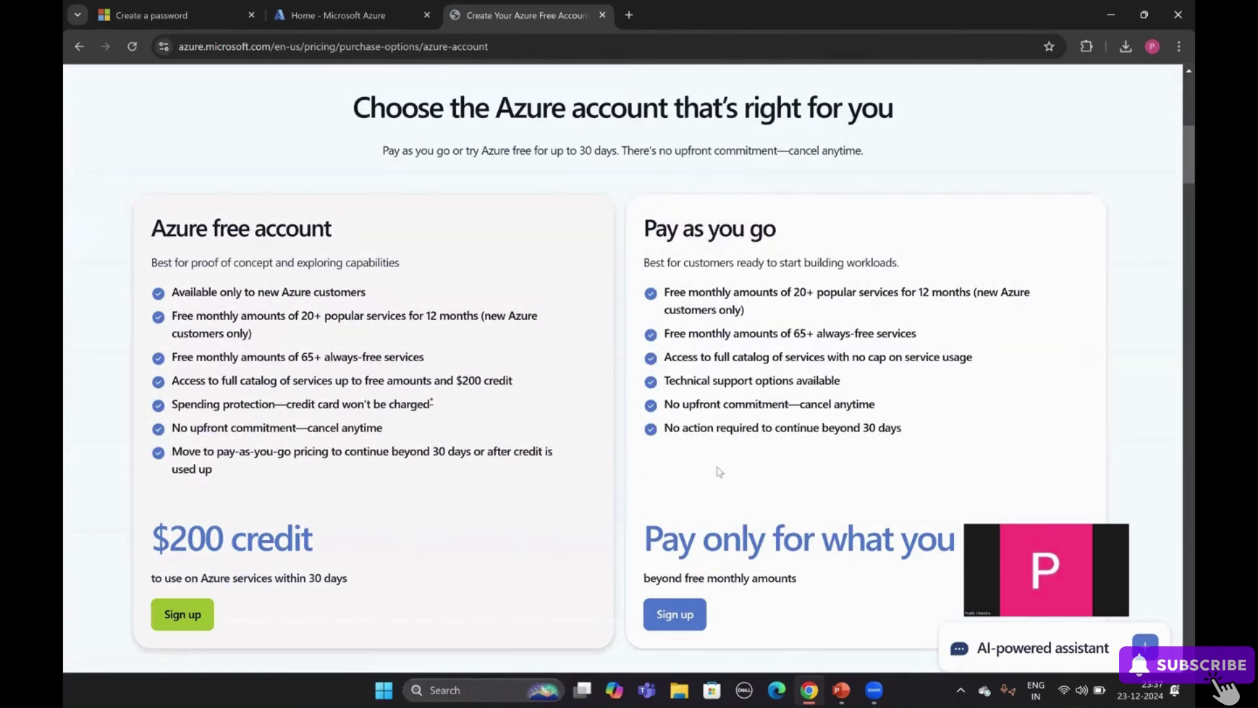
scroll(383, 244, "down", 1)
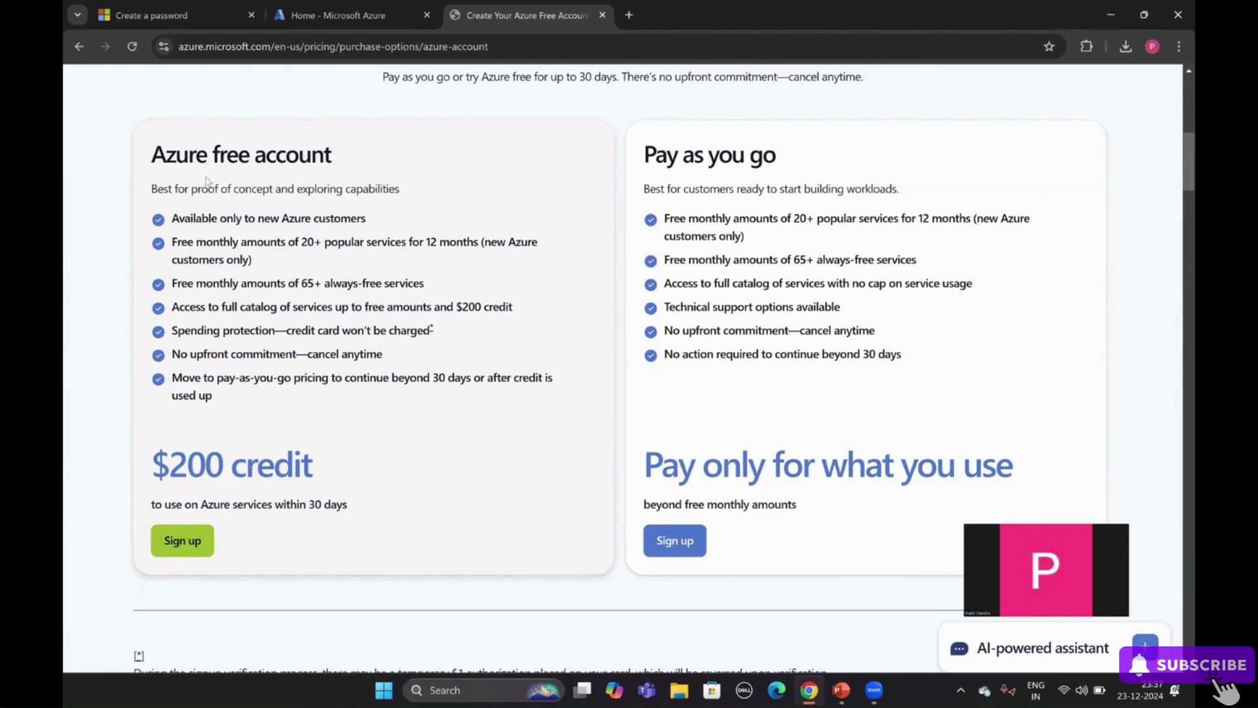
Start the Try Azure for free sign-up from the Azure account page and bring up its Microsoft sign-in page
scroll(206, 181, "up", 10)
left_click(205, 392)
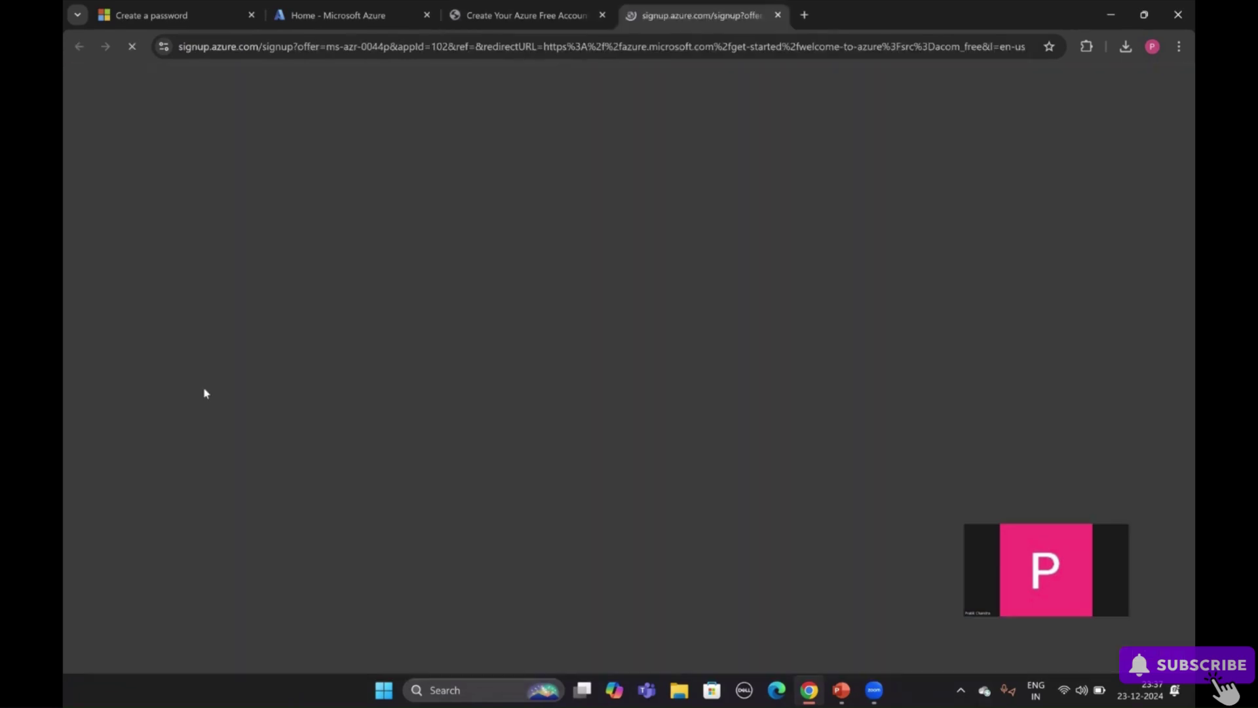
left_click(524, 10)
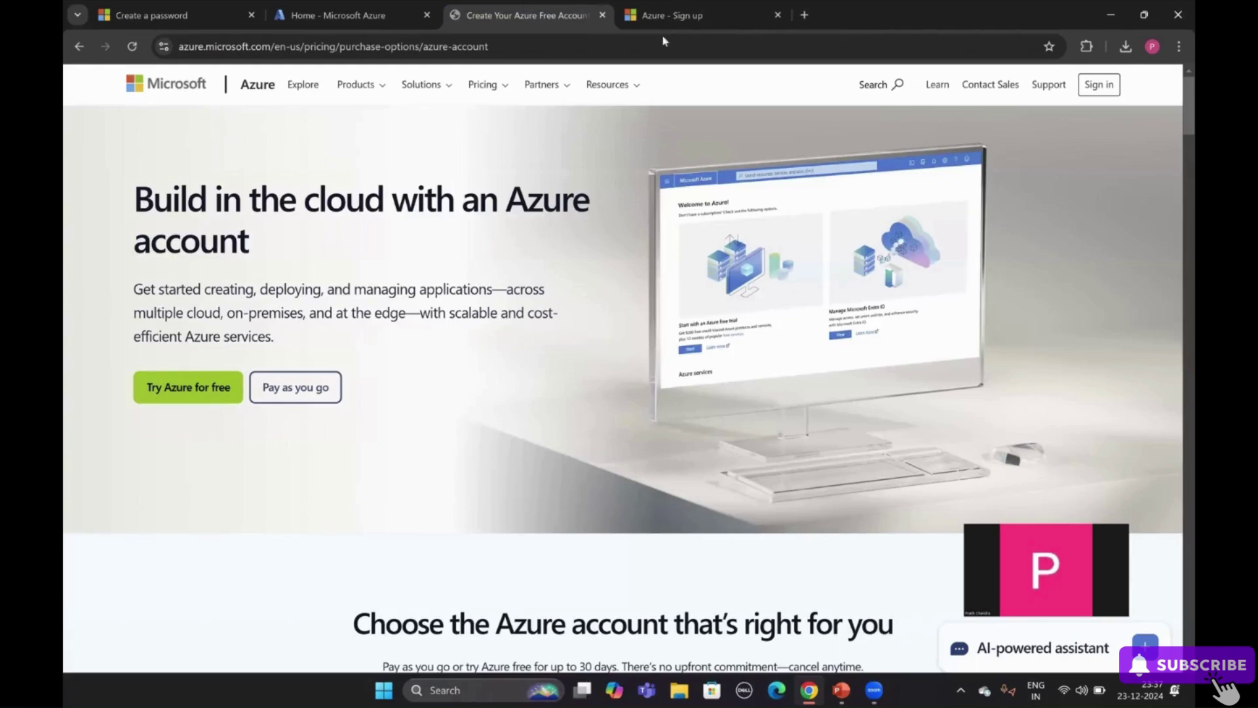
key("ctrl+Tab")
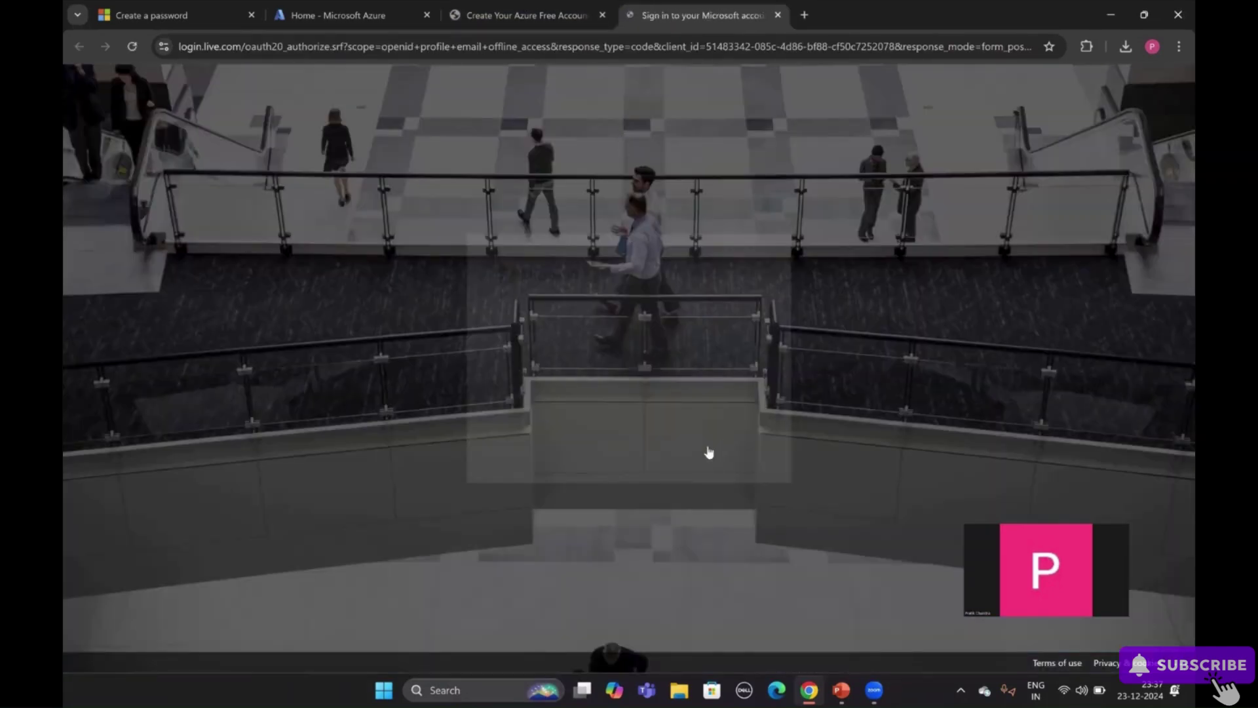
left_click(594, 420)
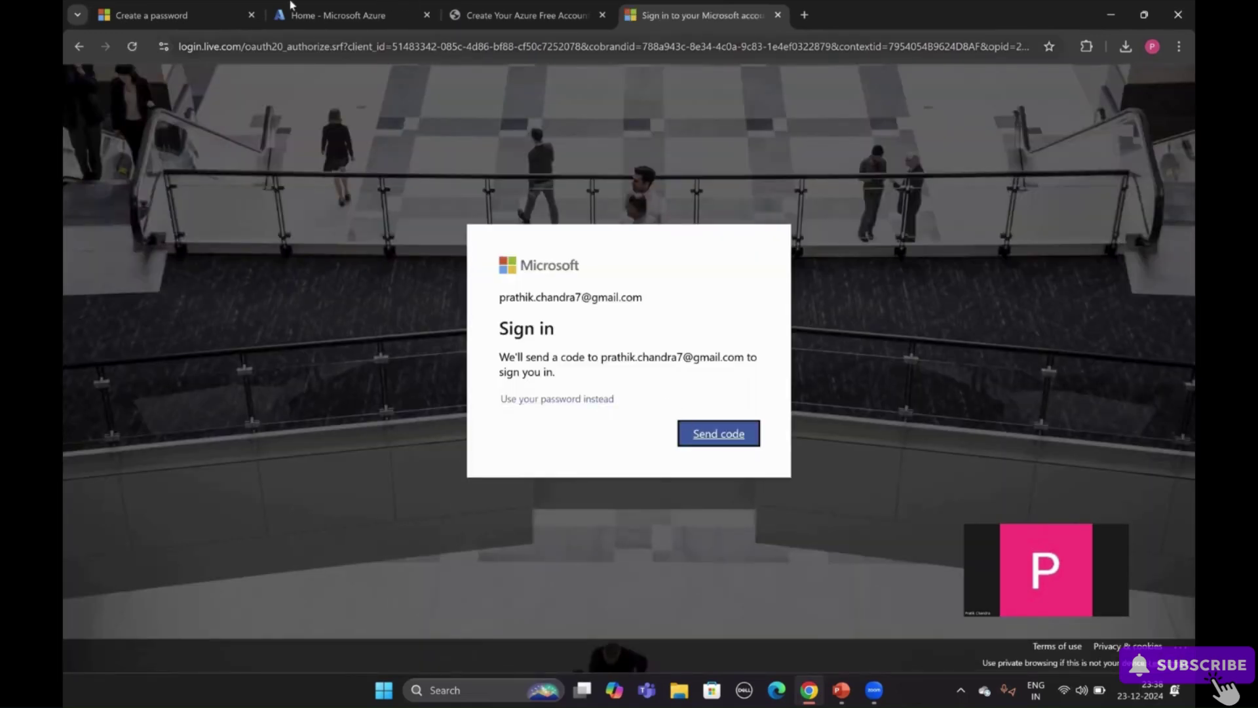
Return to the new Microsoft account form and submit the already filled password and full name
left_click(263, 5)
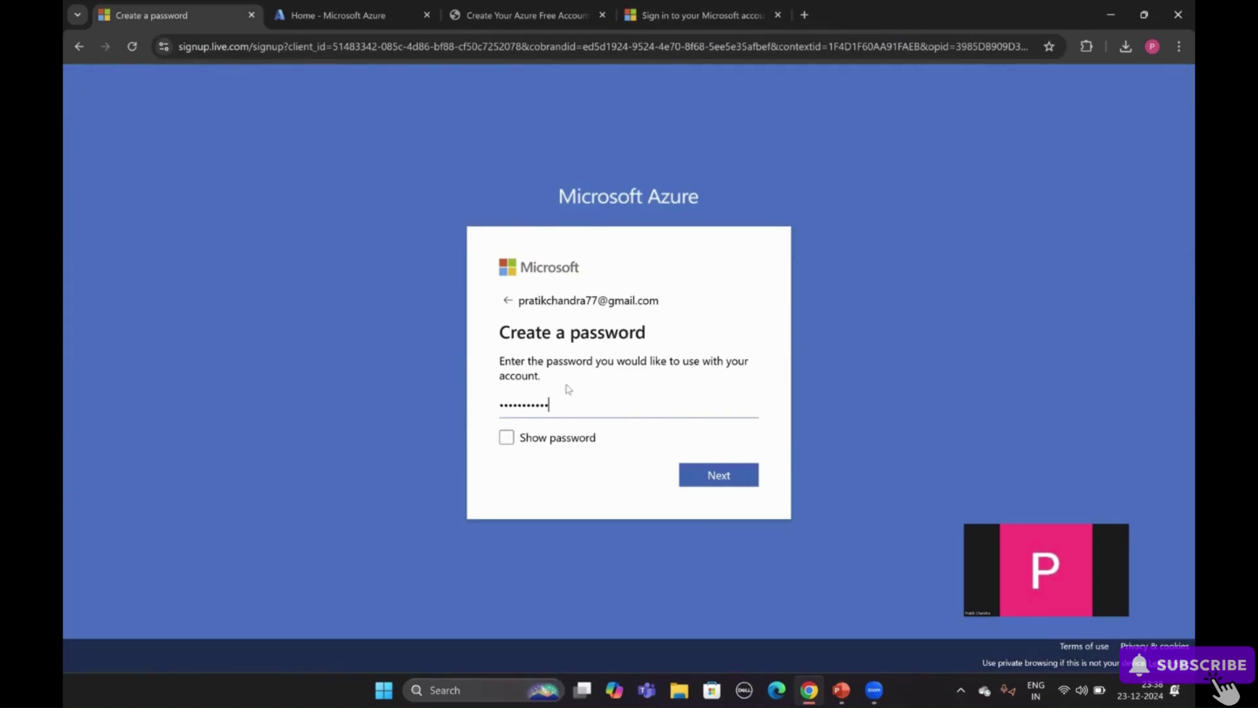
left_click(700, 477)
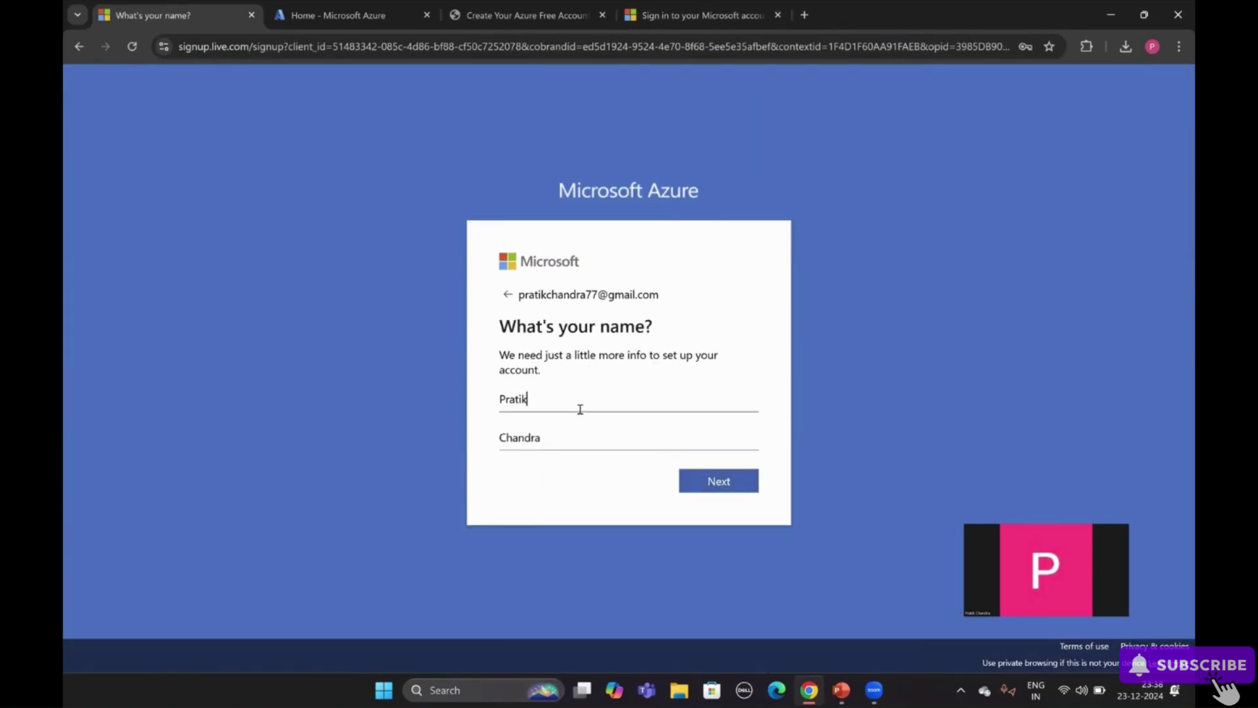
left_click(710, 478)
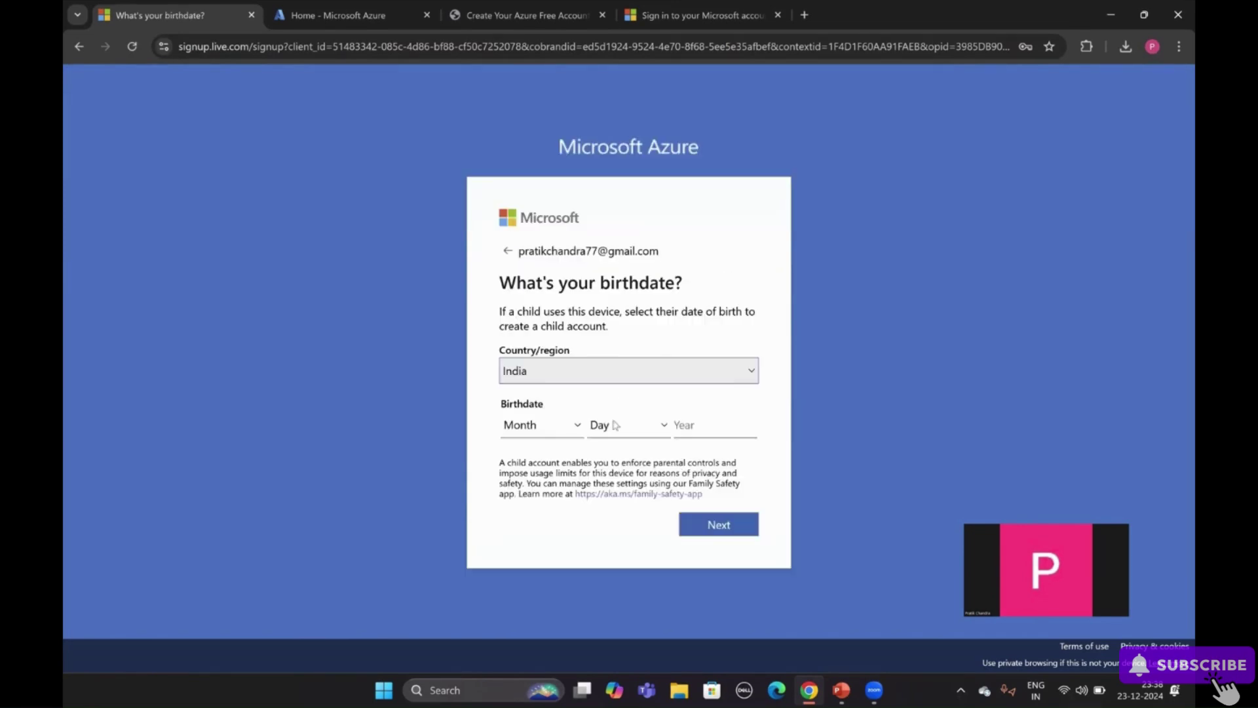
Keep India as the country/region, enter the date of birth, and continue to the email verification code field
left_click(592, 375)
left_click(583, 377)
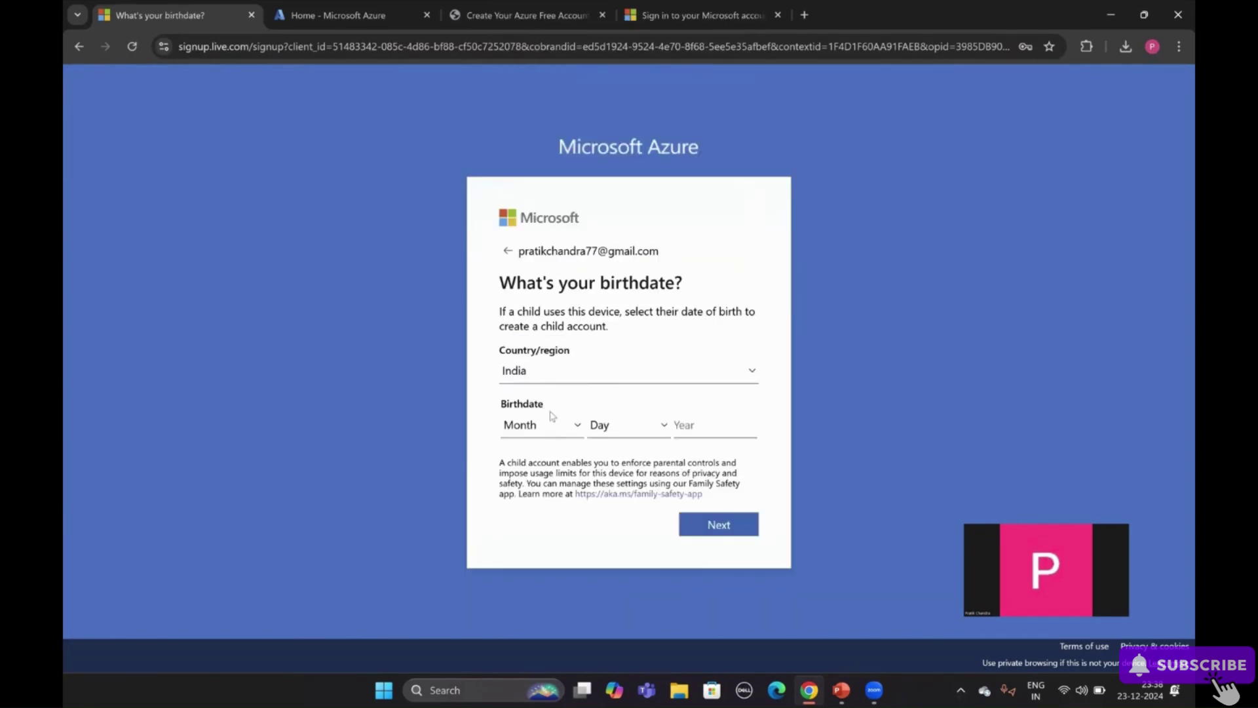
left_click(551, 424)
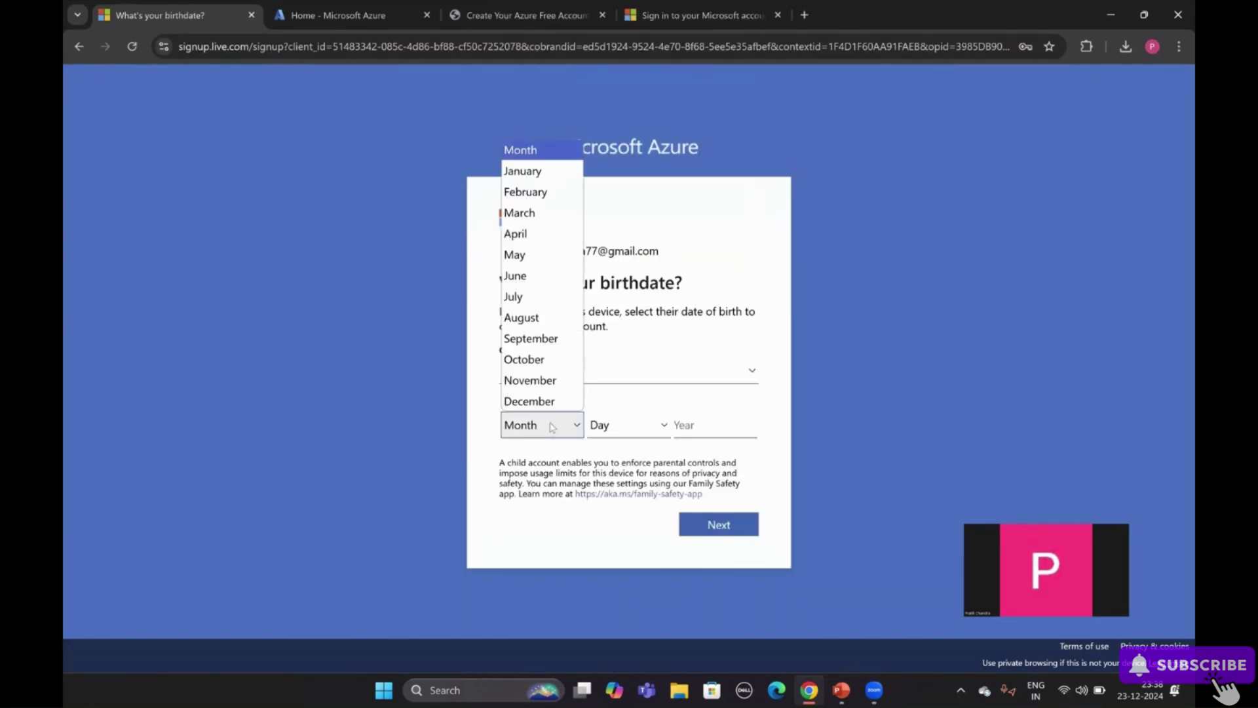
left_click(546, 212)
left_click(619, 424)
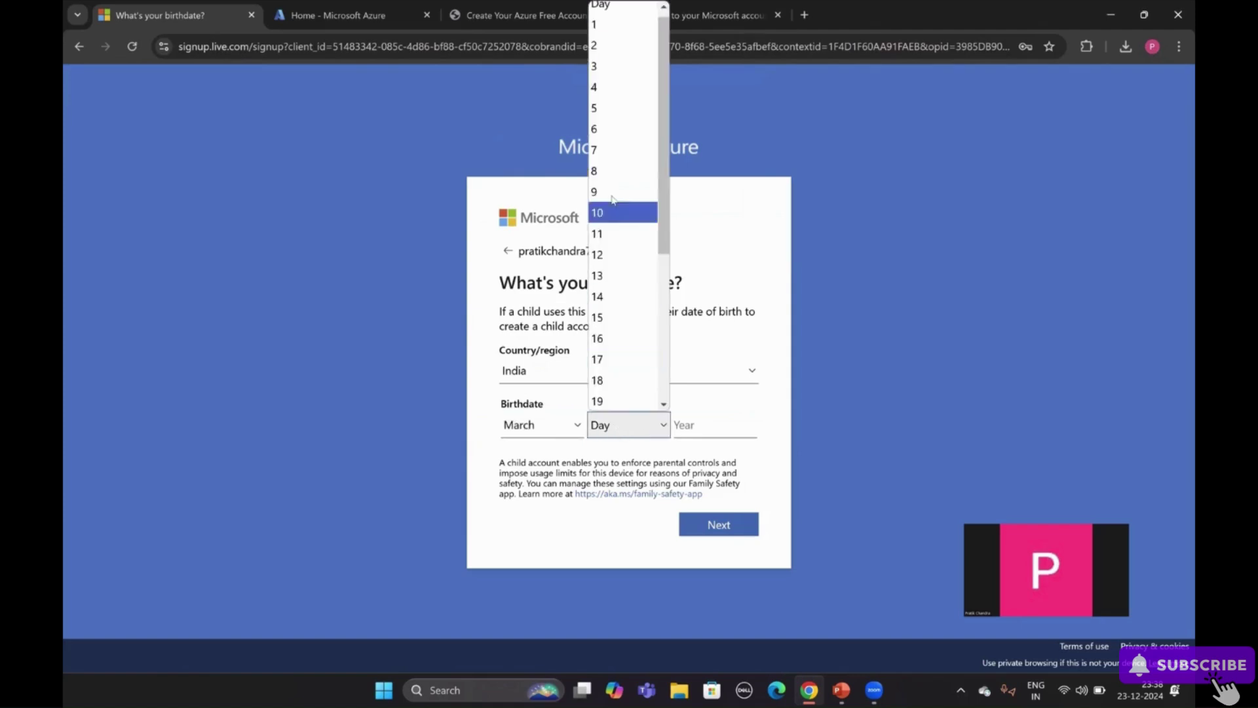
left_click(597, 150)
left_click(696, 422)
type("20")
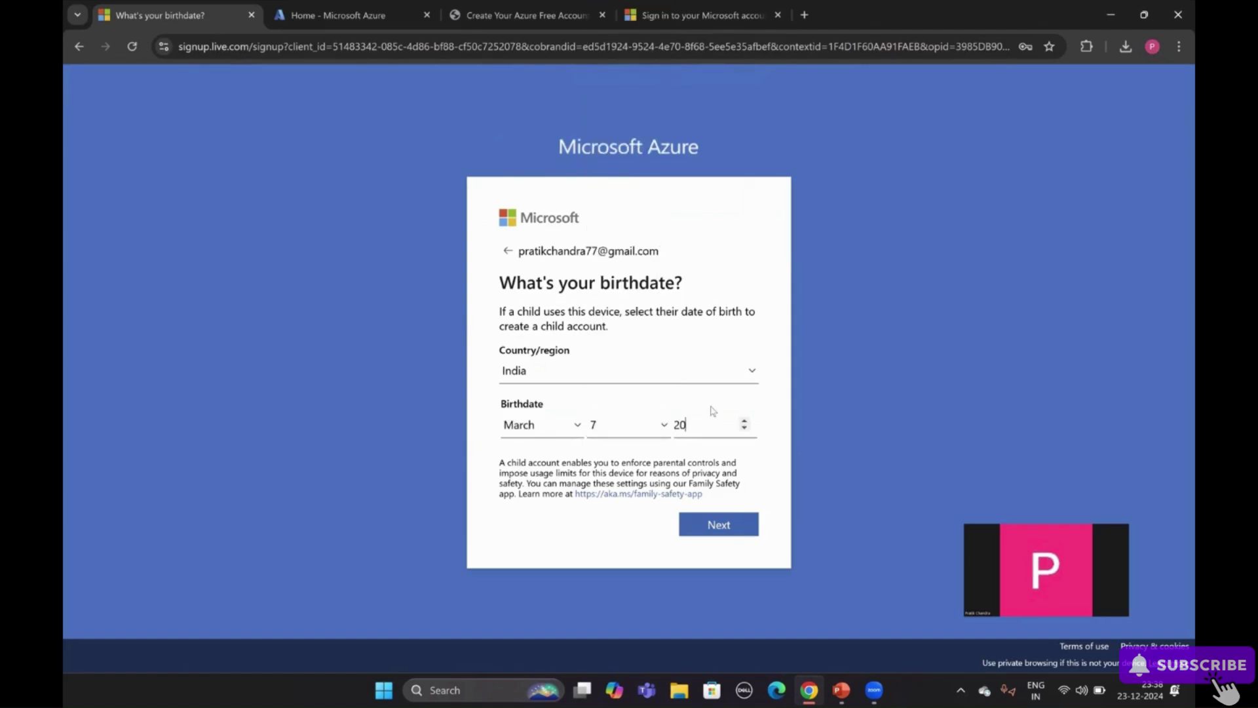
type("00")
left_click(720, 524)
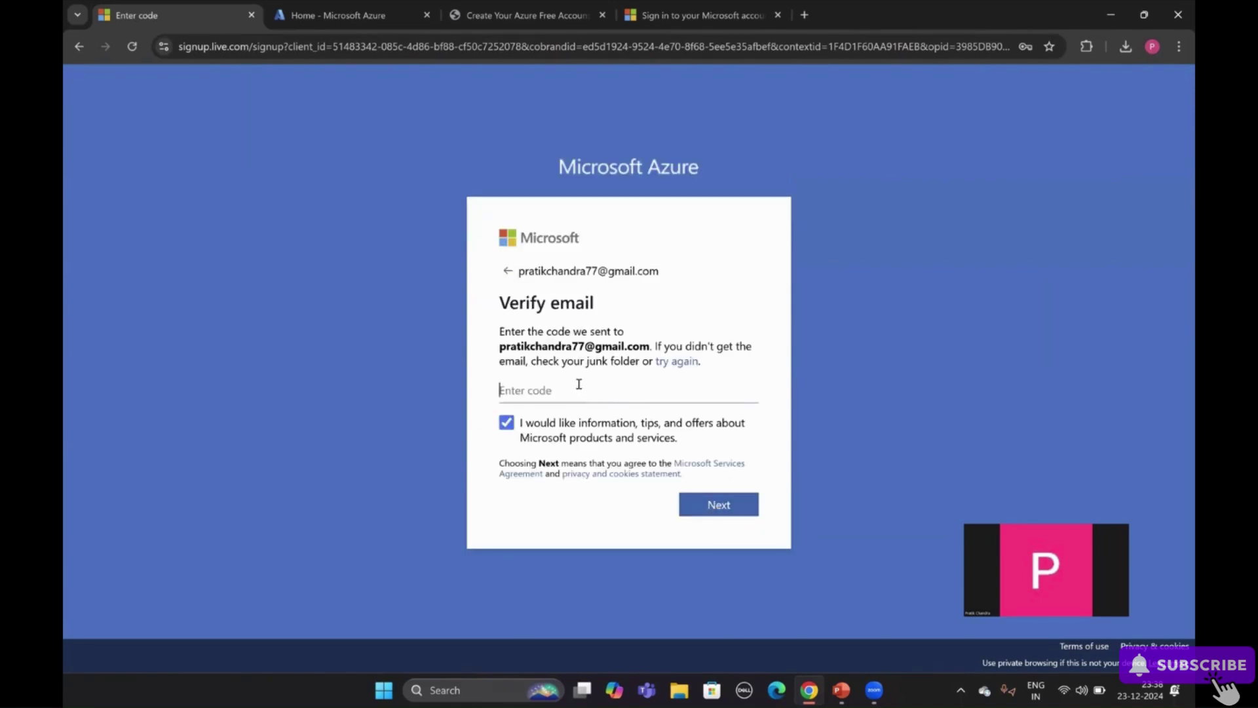
left_click(568, 391)
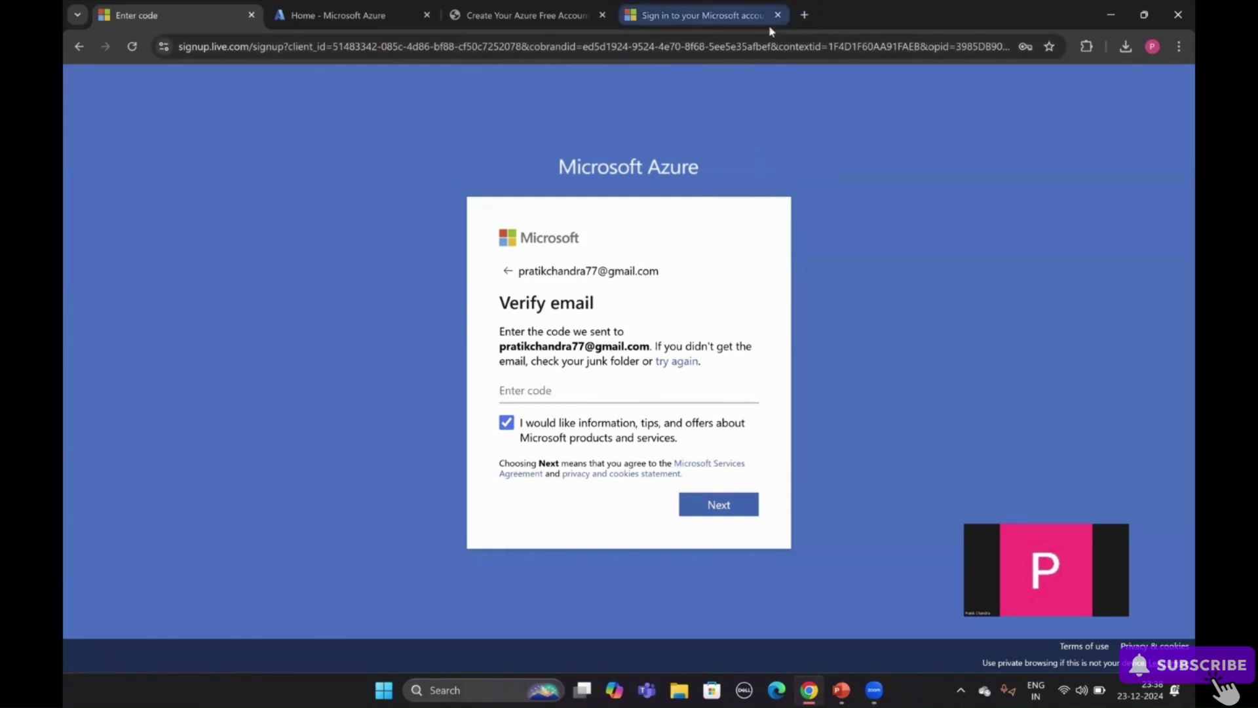
Search Google for "azure free account creation" in a new browser tab and show the image results
left_click(802, 21)
type("azur")
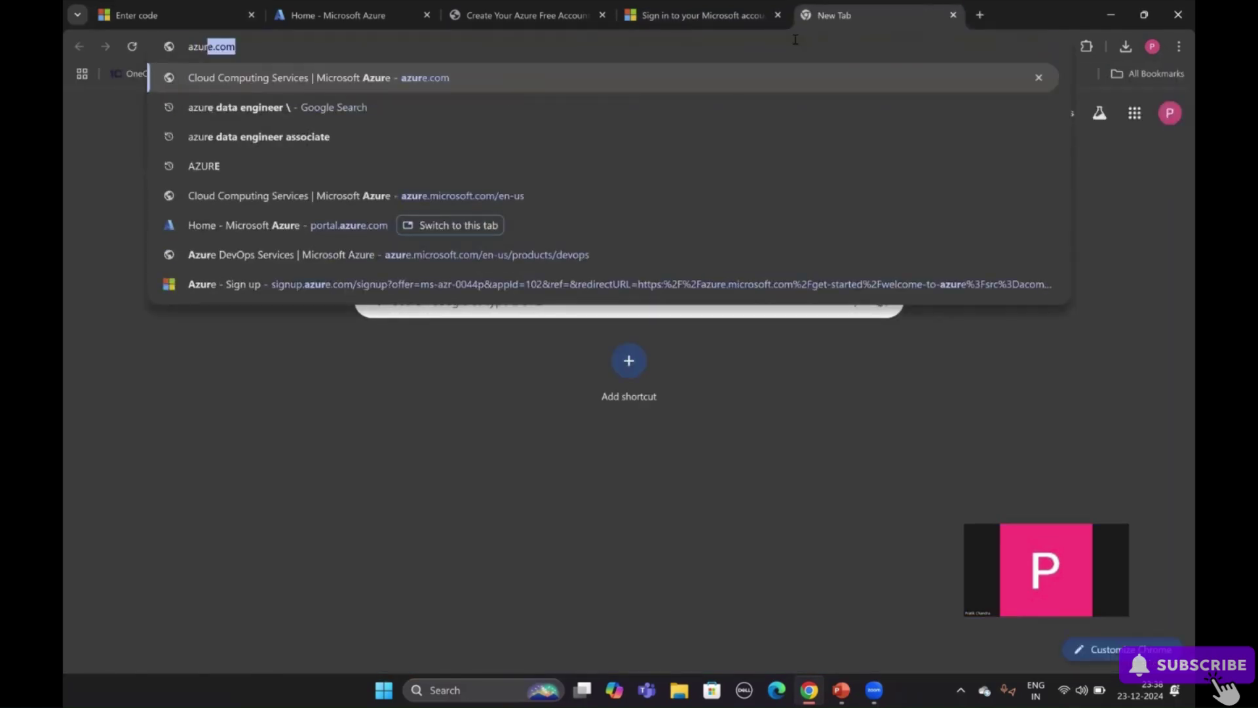
type("e ")
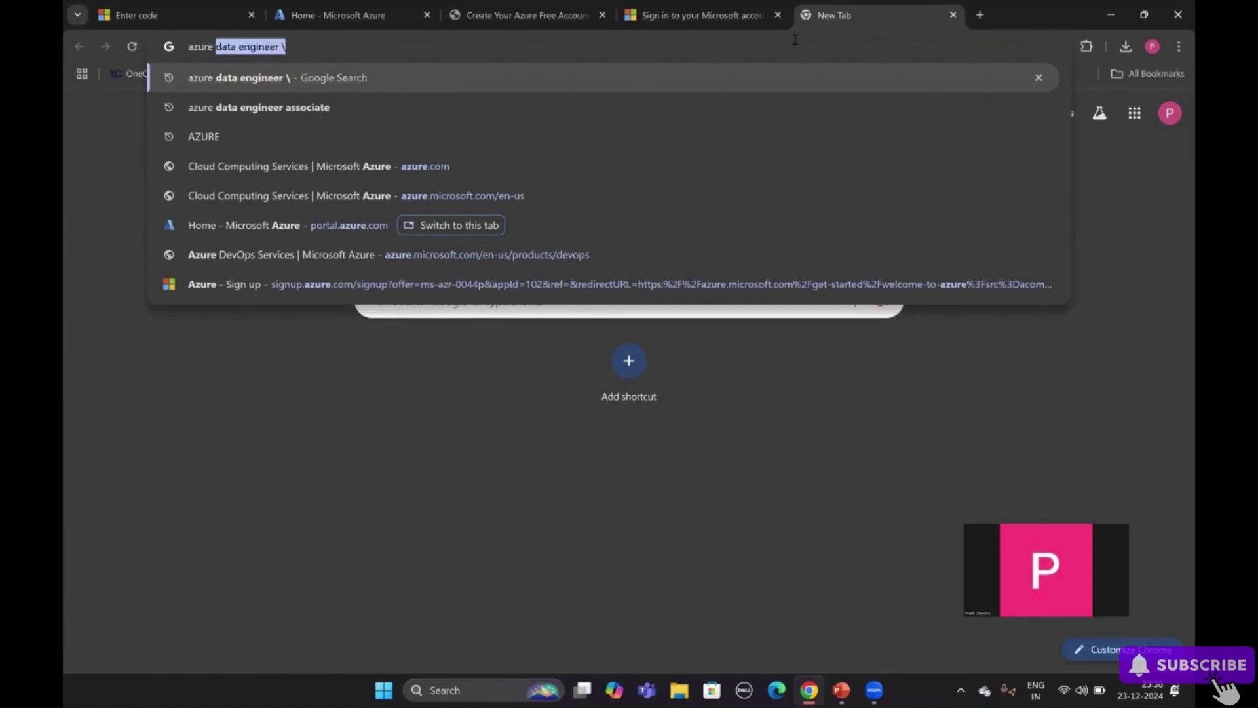
type("free")
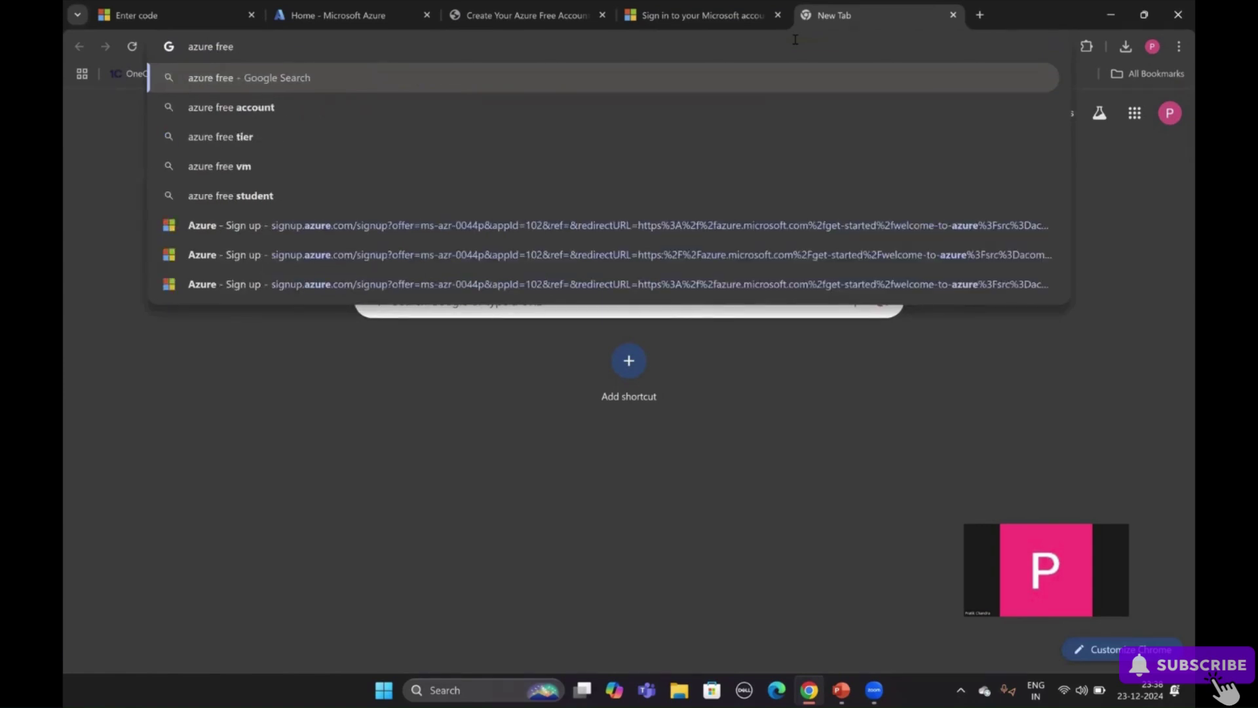
type(" account creatio")
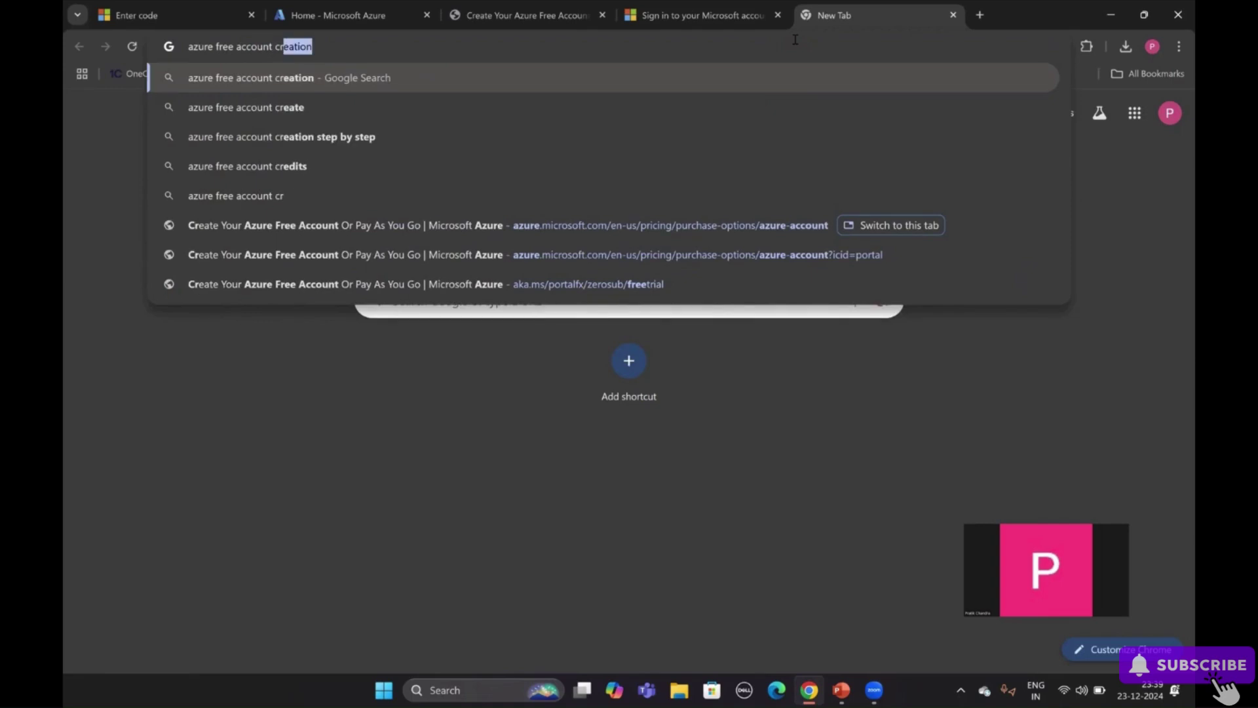
type("n")
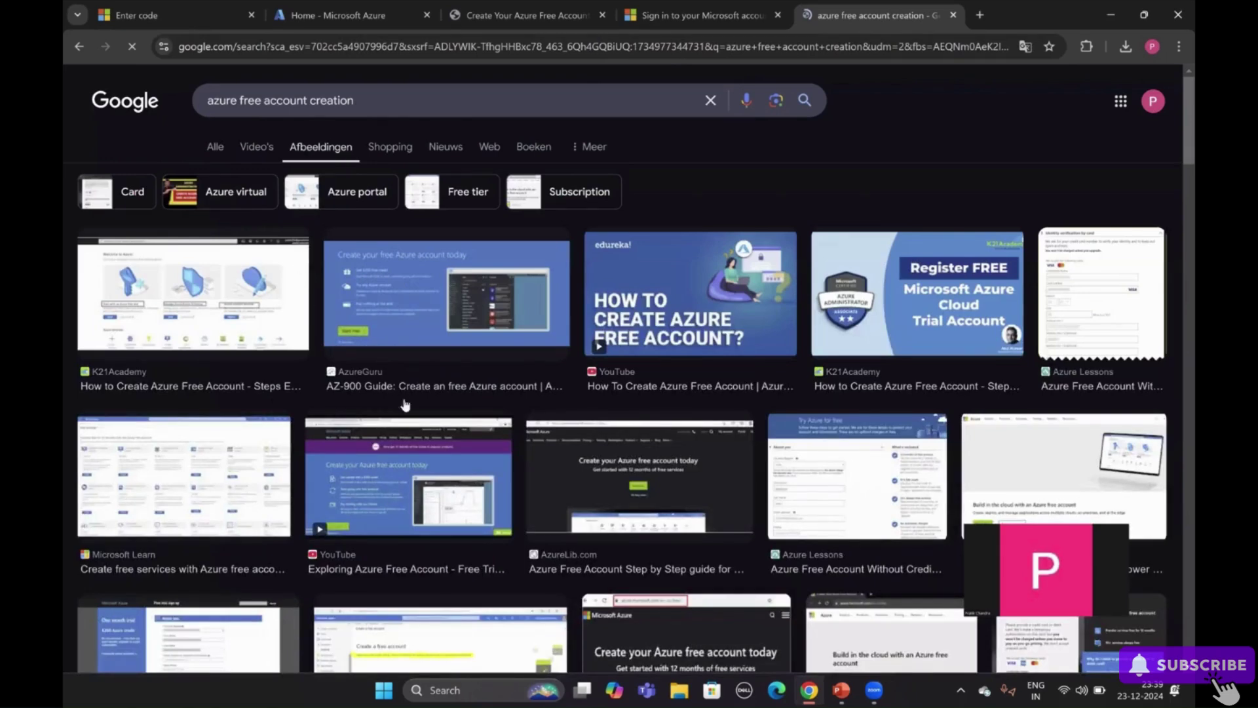
Open the Azure Lessons free account guide from the image results and read its sign-up steps through the About you form
left_click(816, 455)
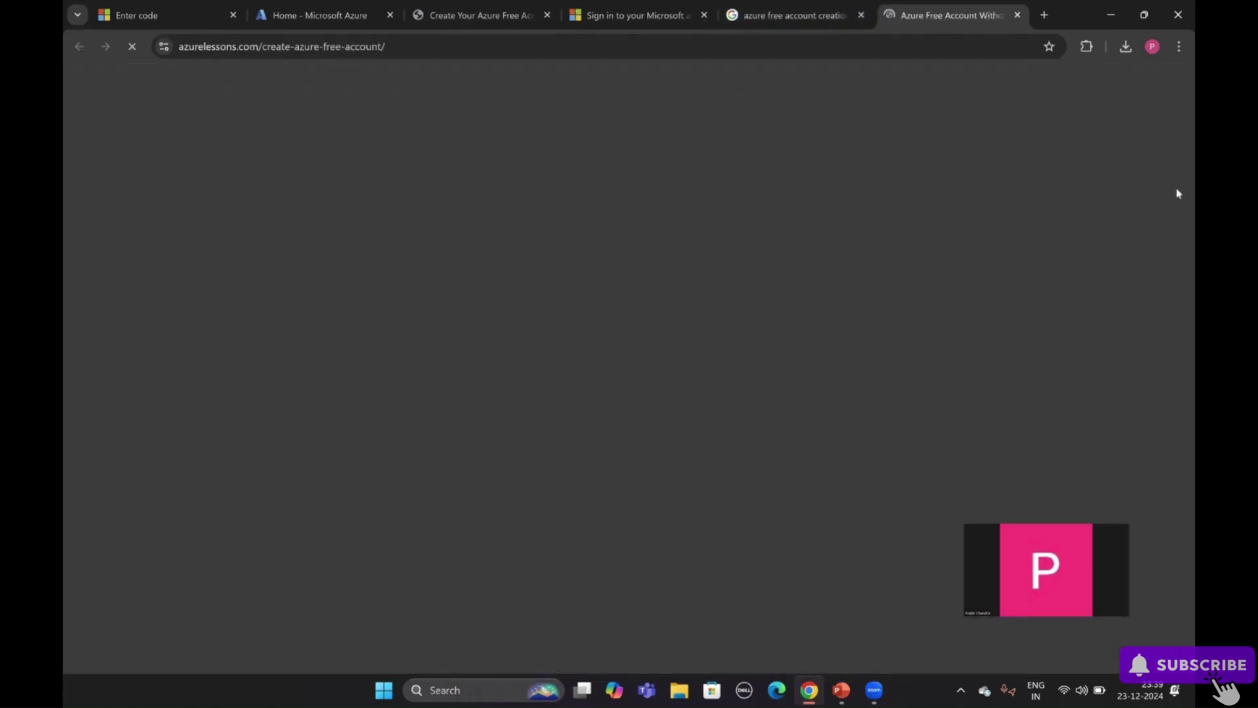
scroll(817, 238, "down", 4)
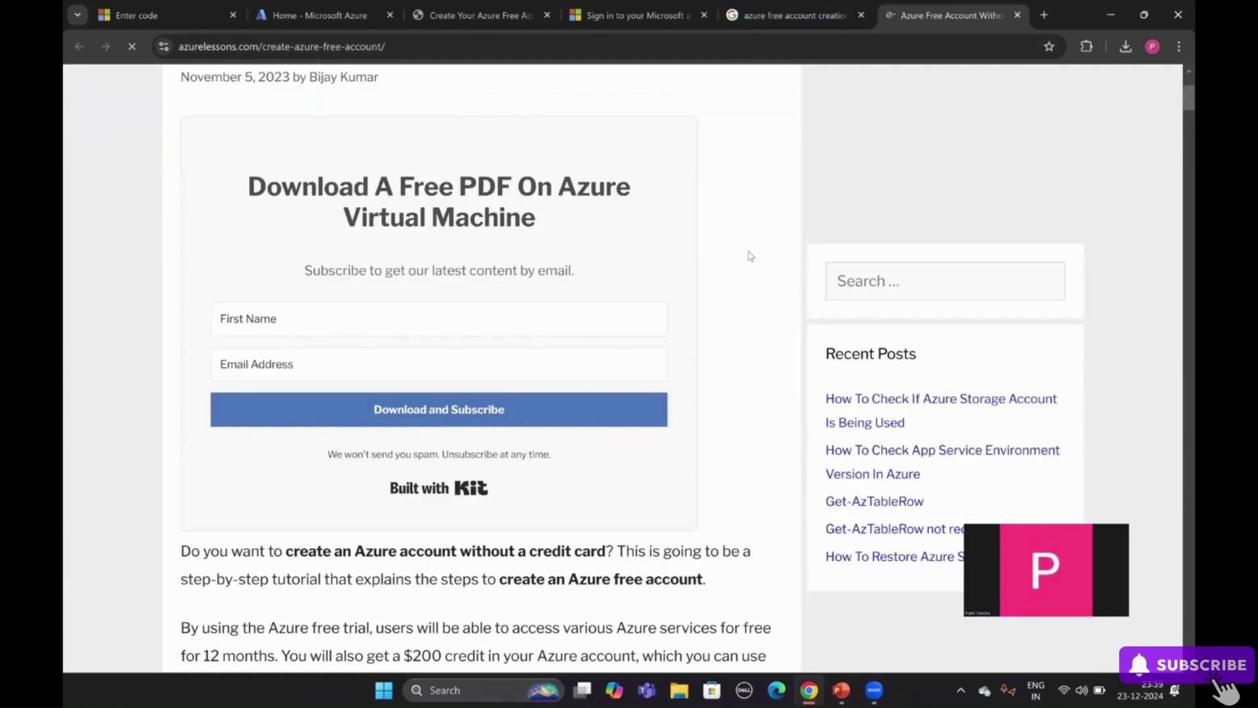
scroll(747, 255, "down", 6)
scroll(486, 243, "down", 14)
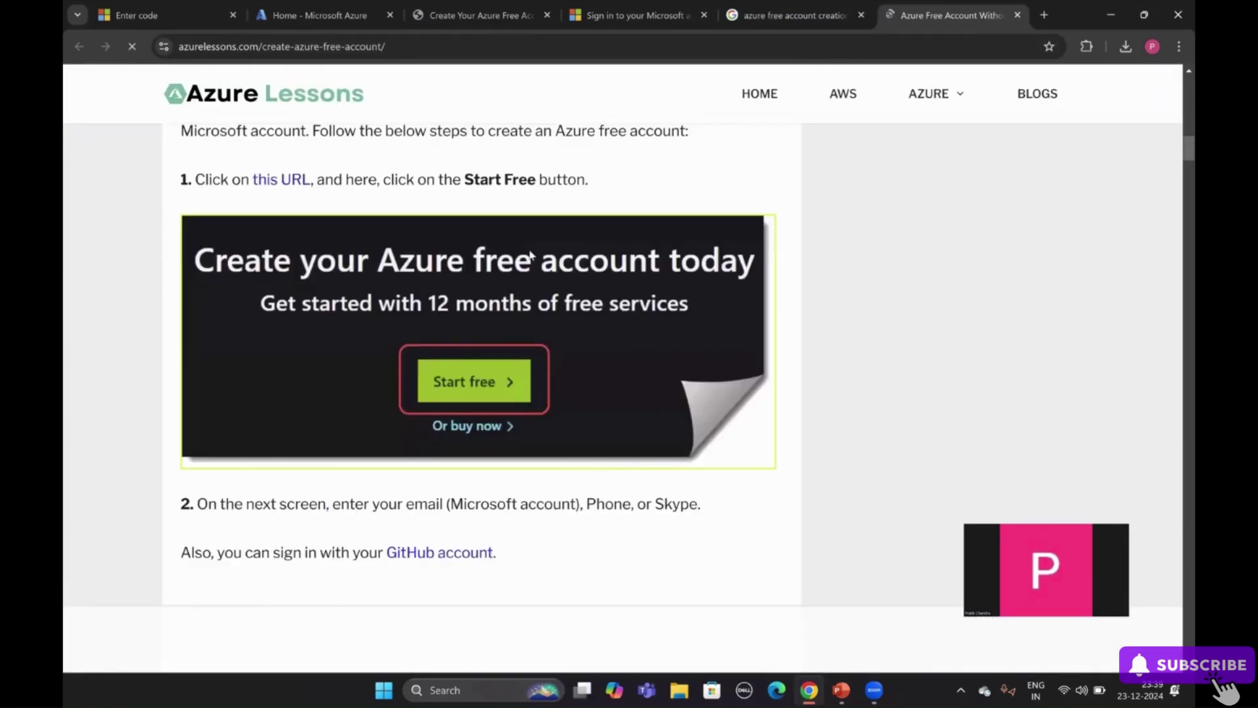
scroll(559, 295, "up", 8)
scroll(516, 345, "down", 10)
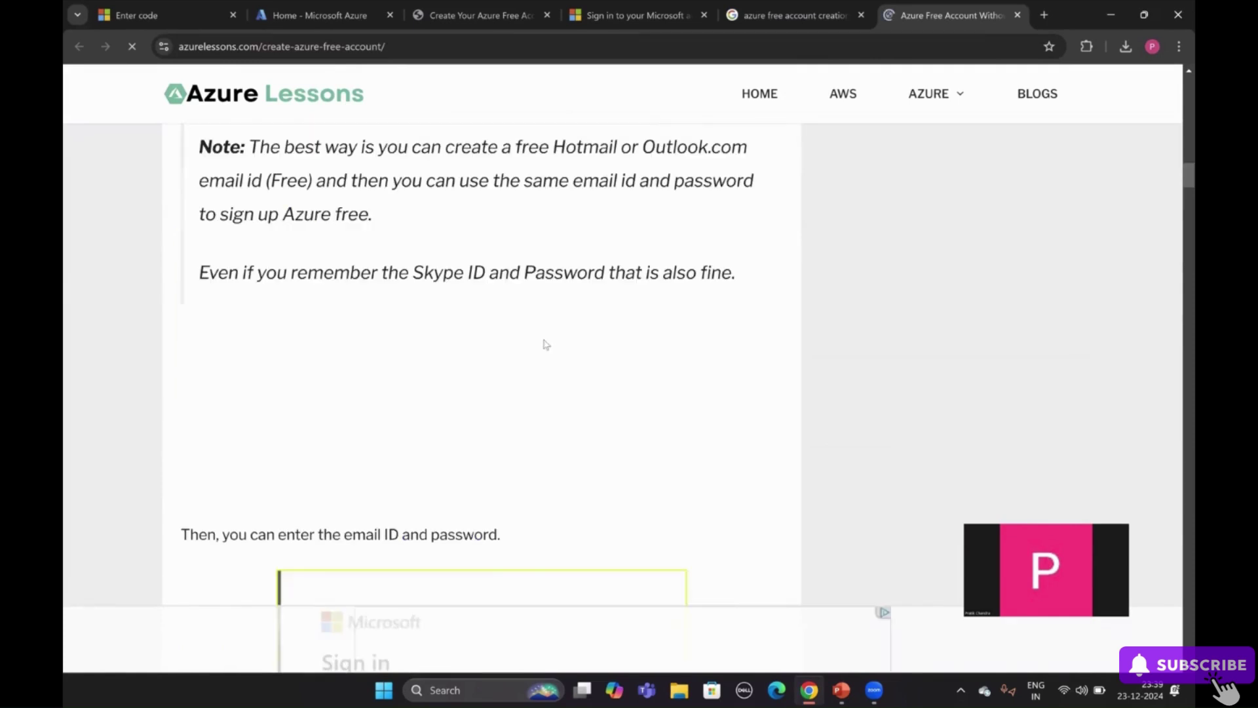
scroll(459, 242, "down", 5)
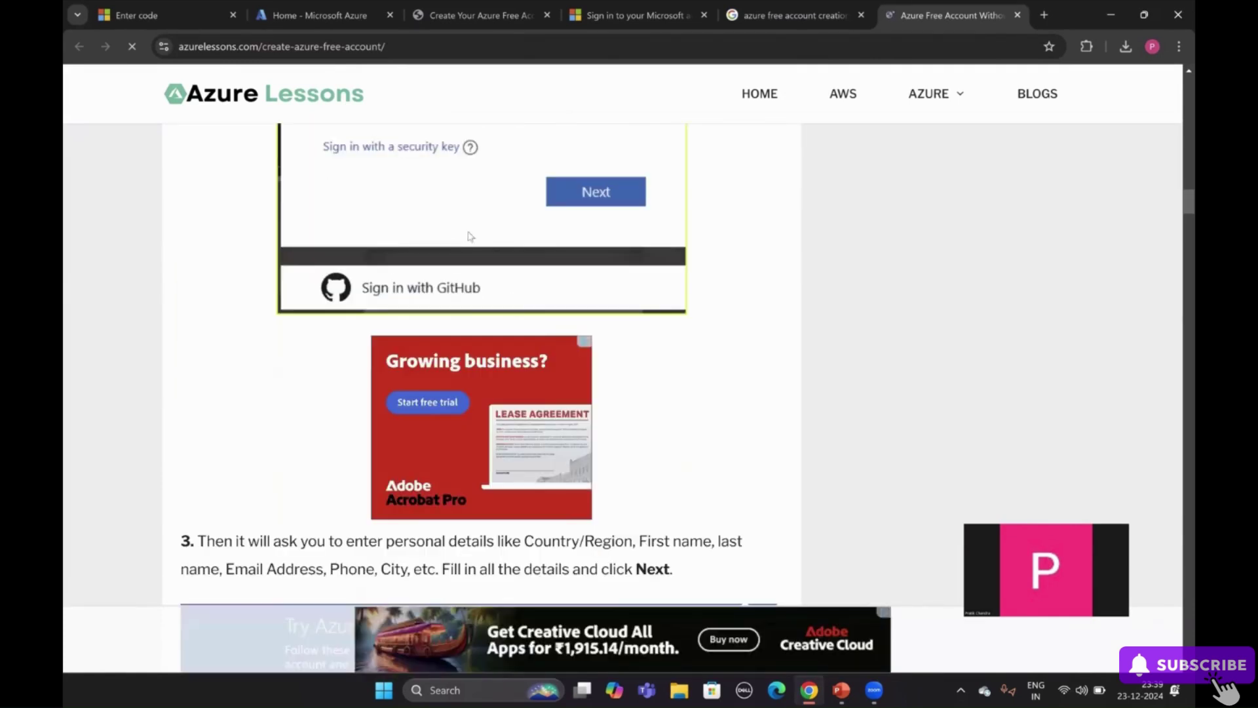
scroll(530, 233, "up", 5)
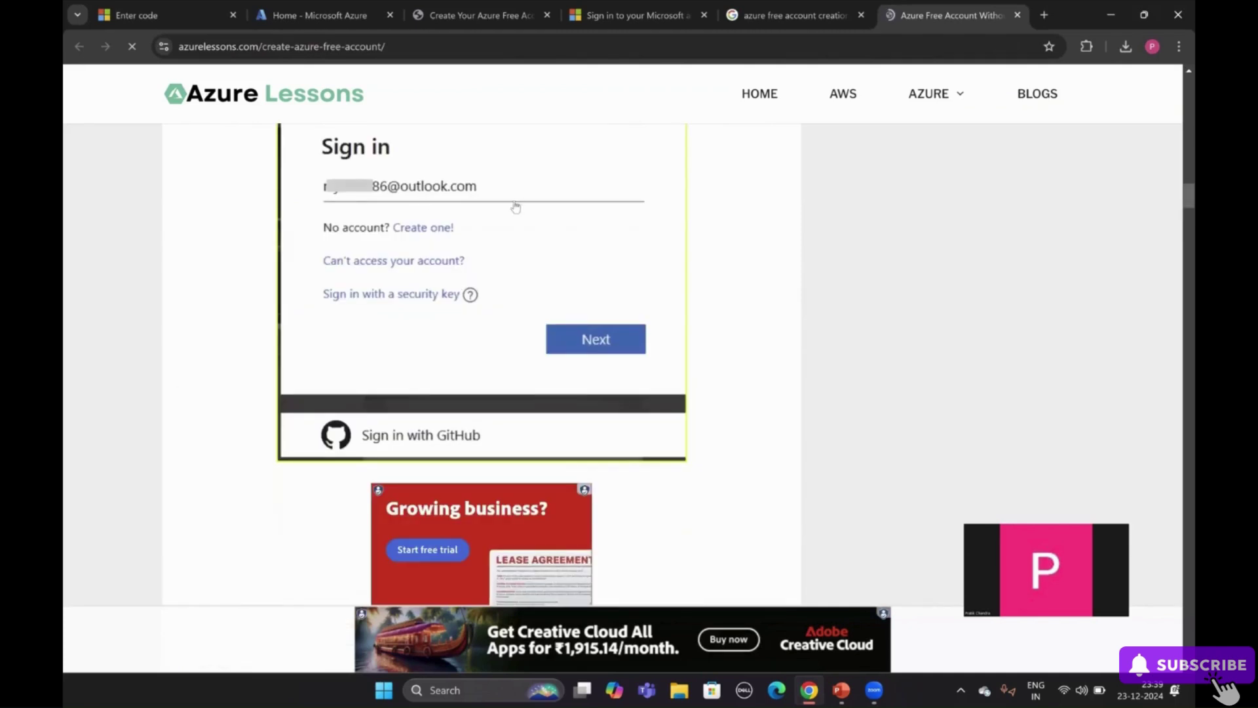
scroll(515, 207, "down", 4)
scroll(450, 278, "down", 3)
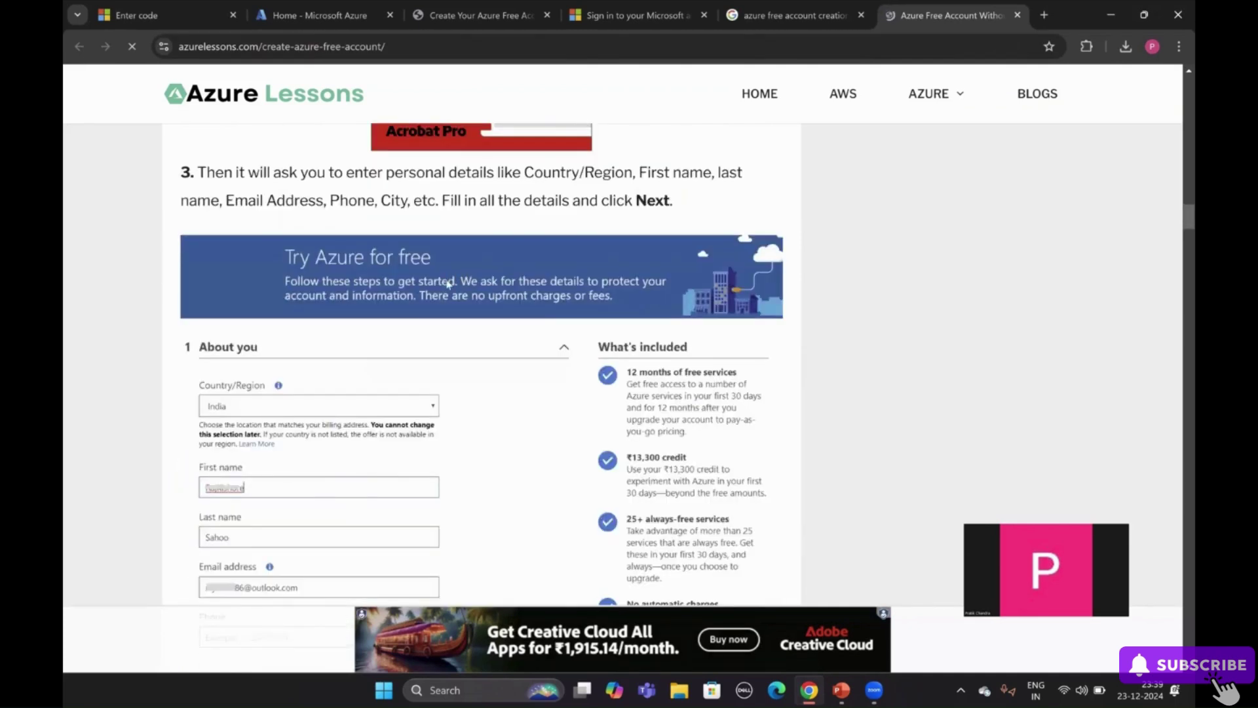
scroll(289, 214, "down", 1)
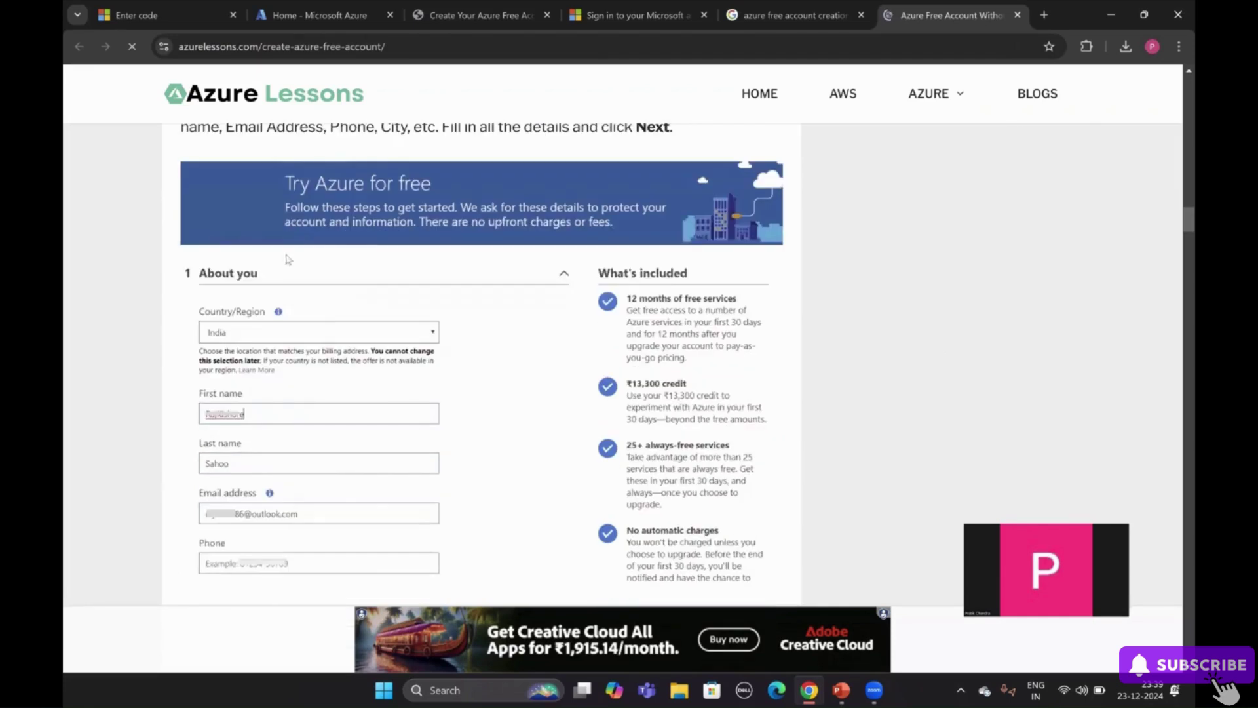
scroll(259, 310, "down", 1)
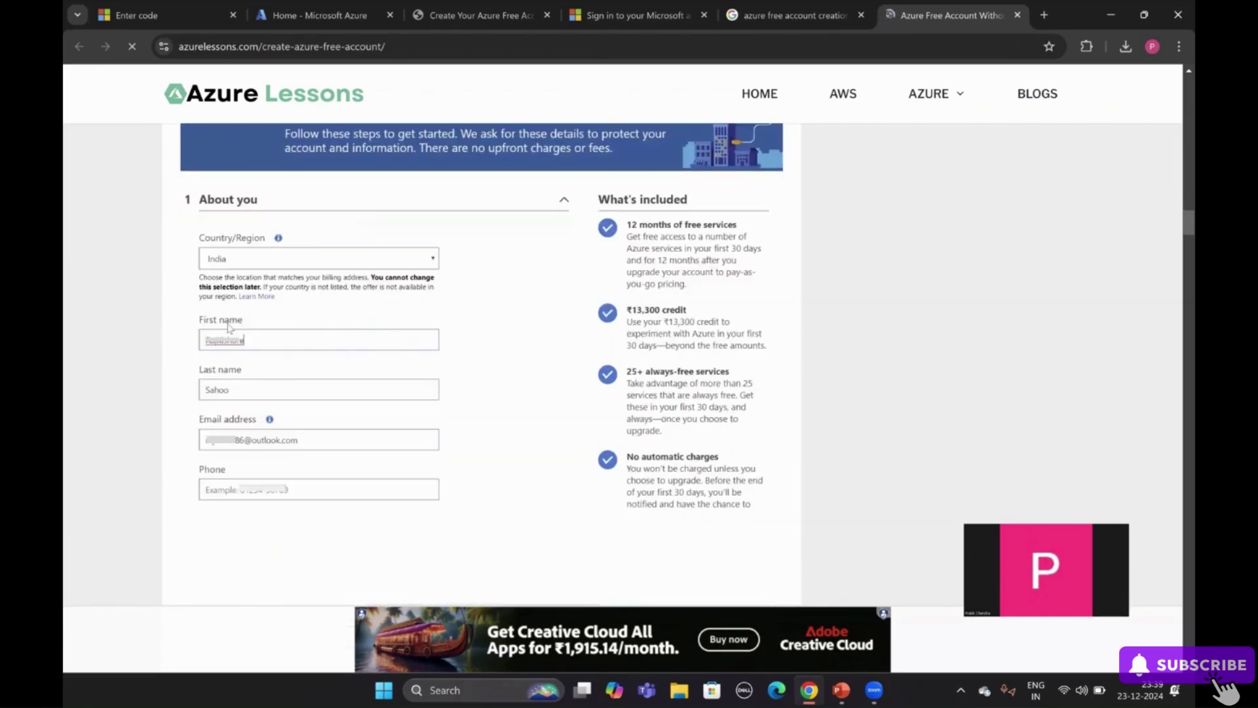
Read the Azure Lessons guide's About you form and its phone identity verification step, from country code to verification code
scroll(300, 387, "down", 1)
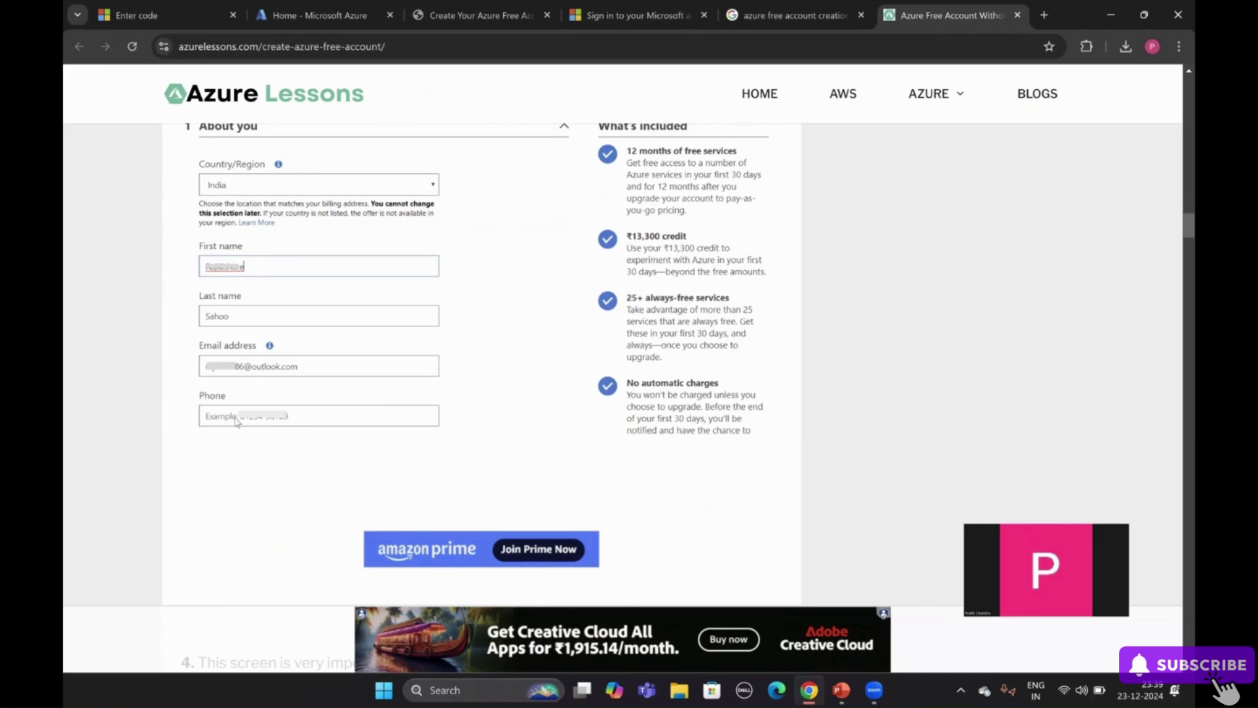
scroll(275, 415, "down", 1)
scroll(275, 415, "down", 6)
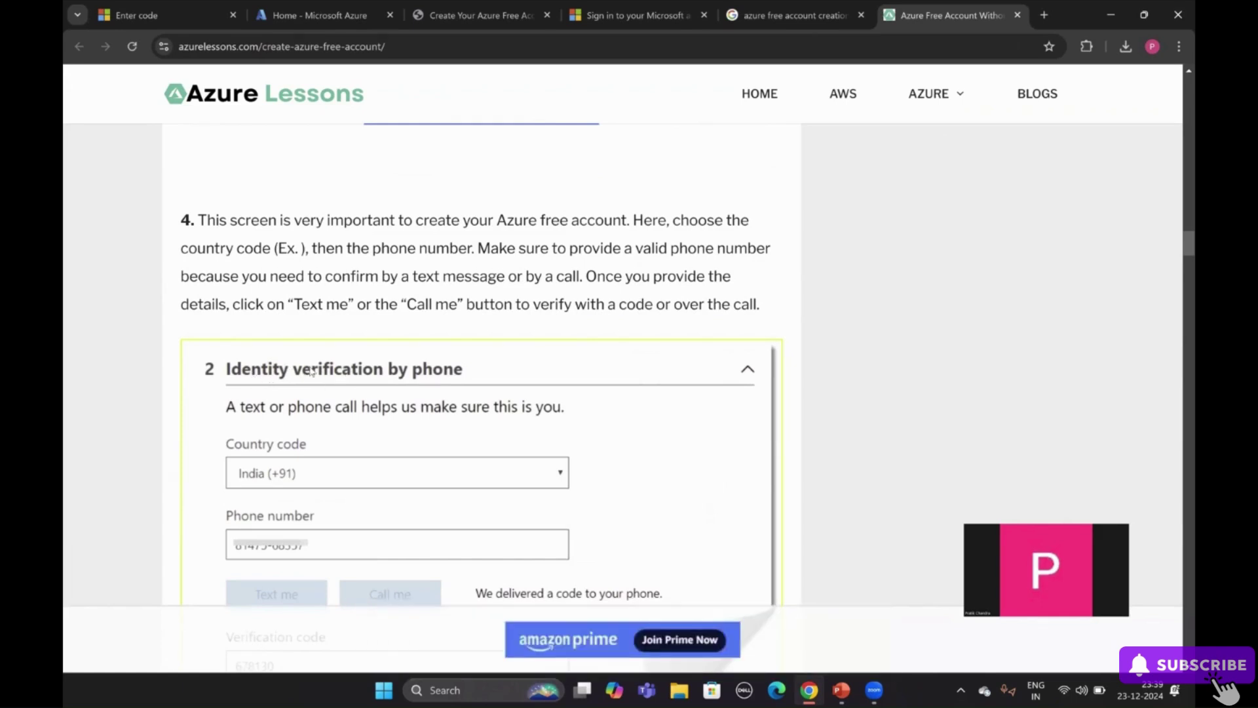
scroll(333, 374, "up", 5)
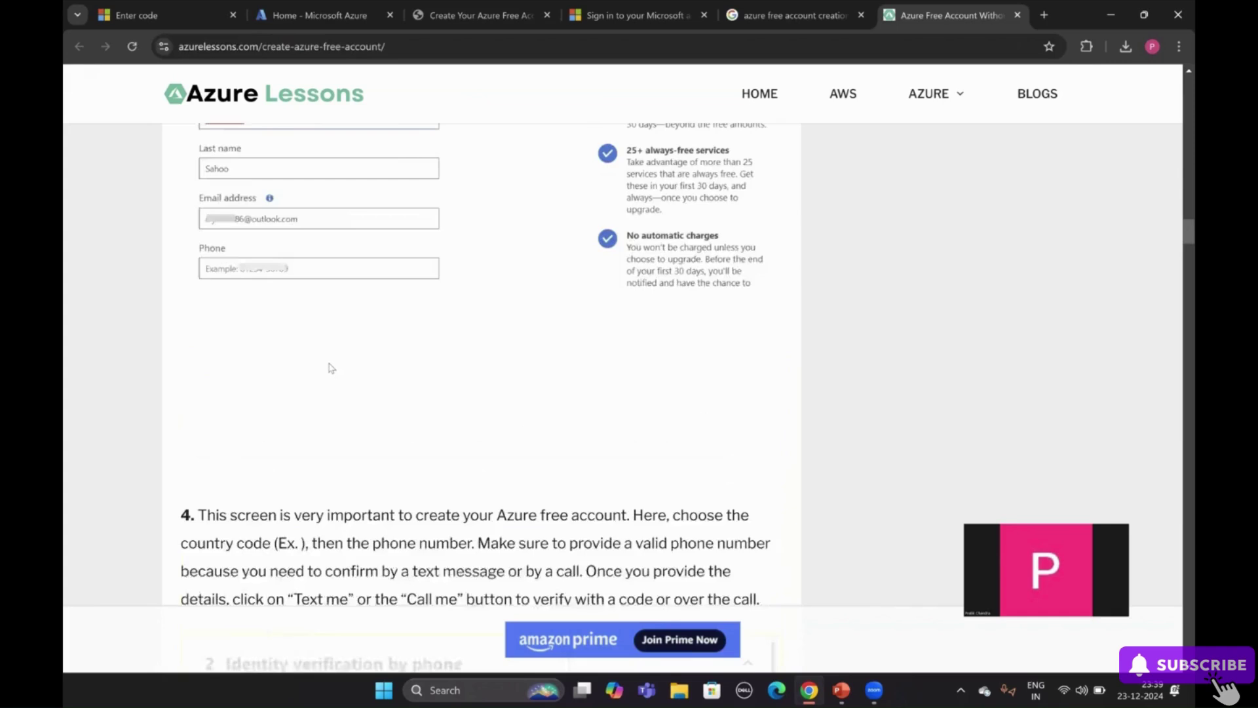
scroll(264, 410, "up", 4)
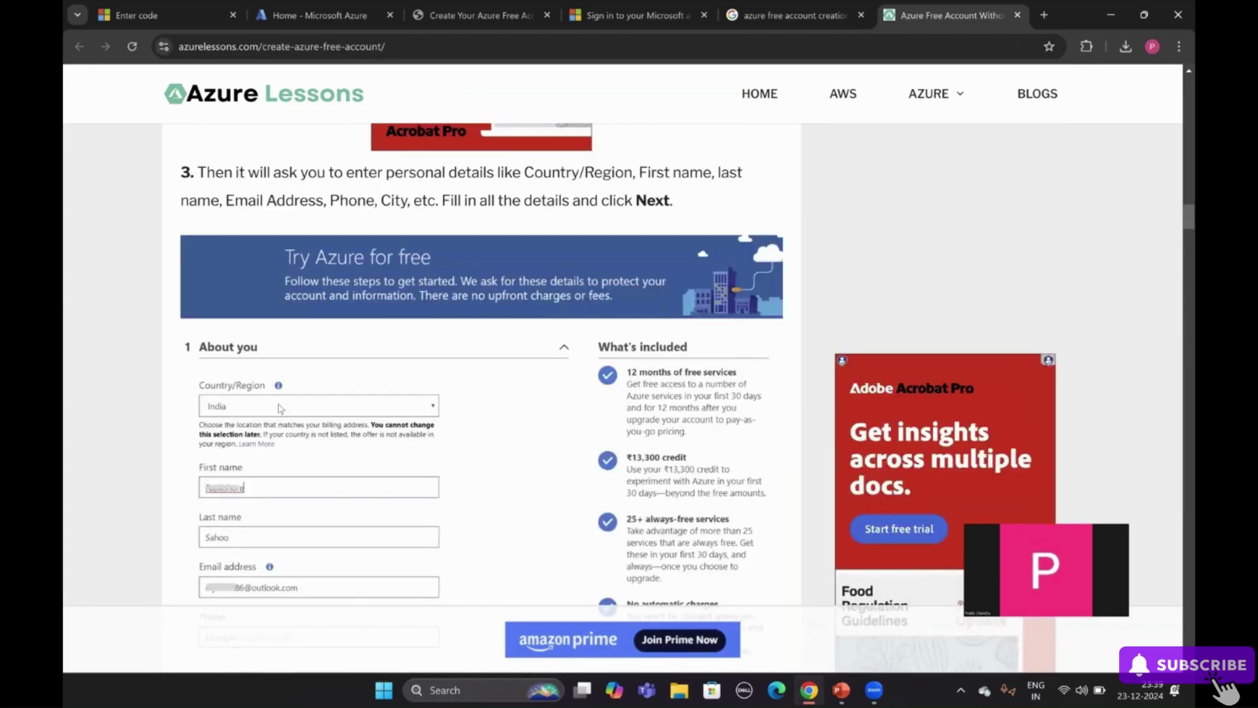
scroll(288, 411, "down", 2)
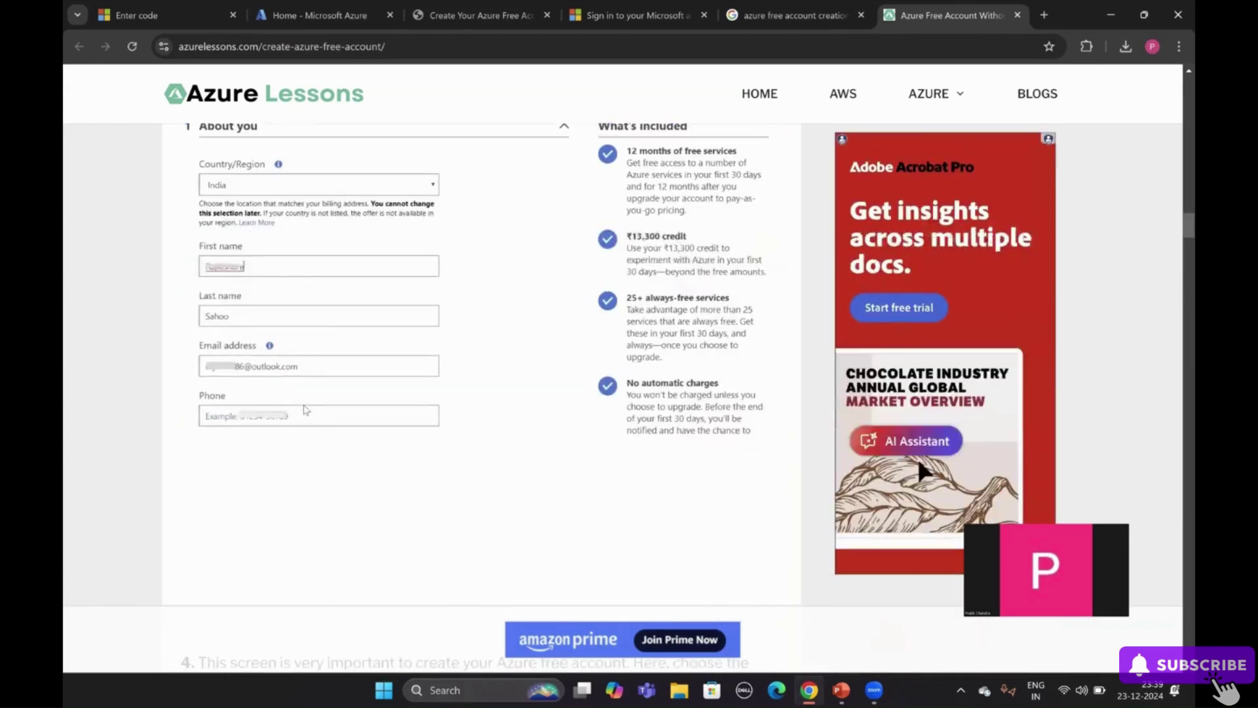
scroll(365, 415, "down", 6)
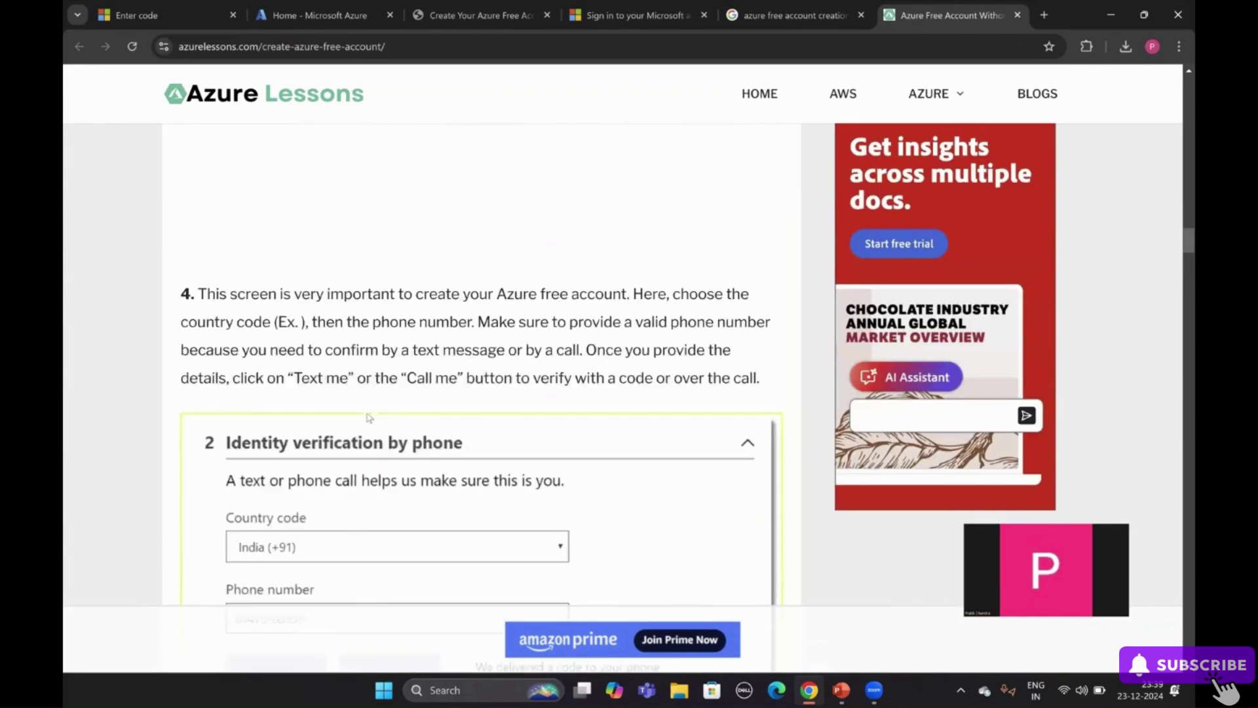
scroll(308, 406, "down", 2)
scroll(354, 333, "down", 1)
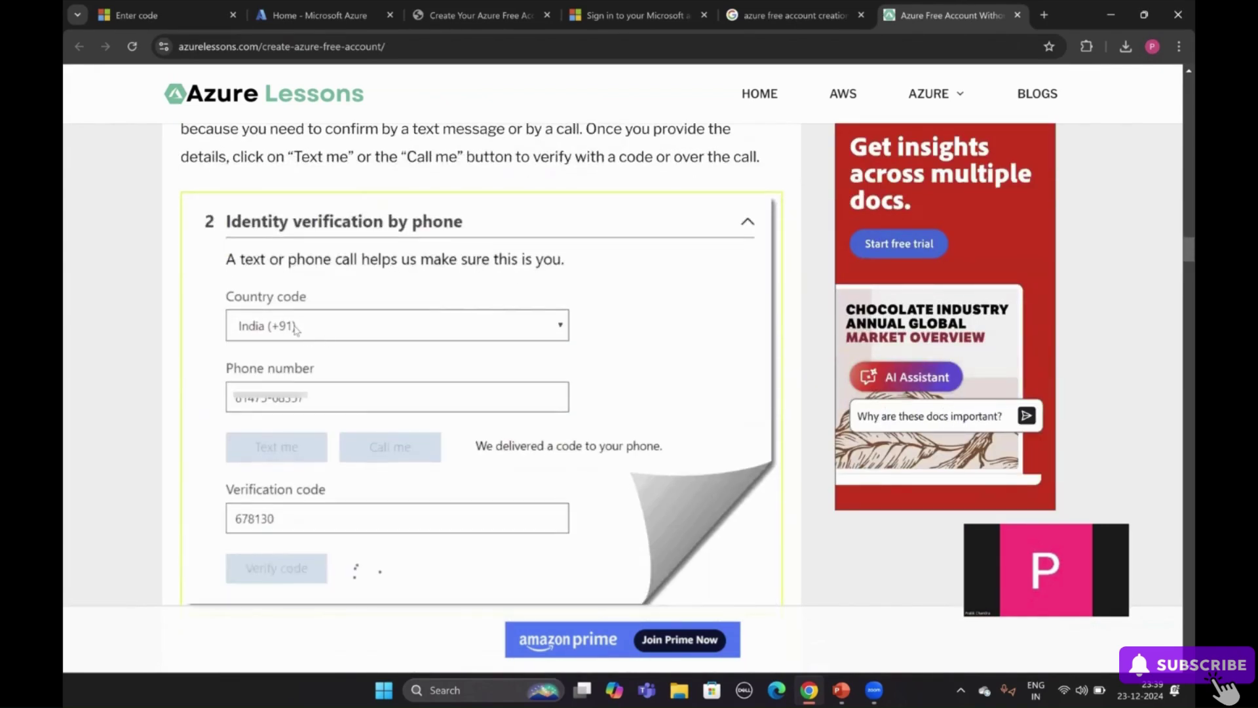
scroll(286, 306, "down", 1)
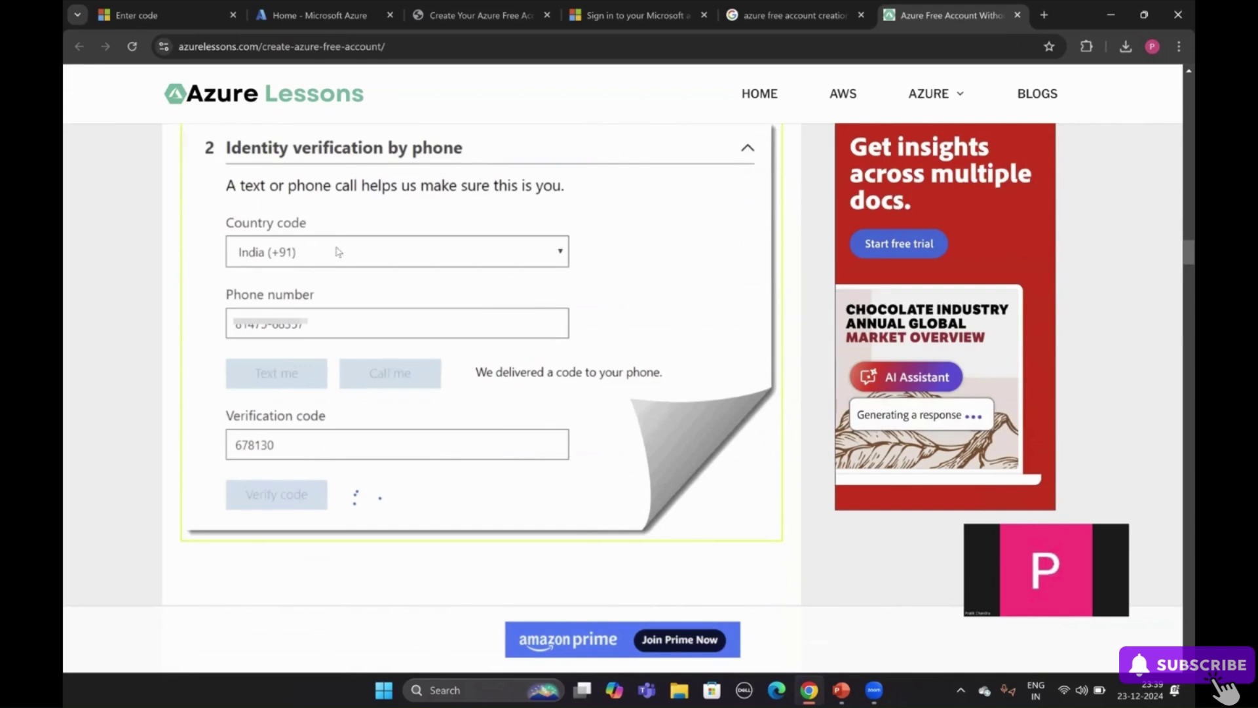
scroll(311, 291, "down", 1)
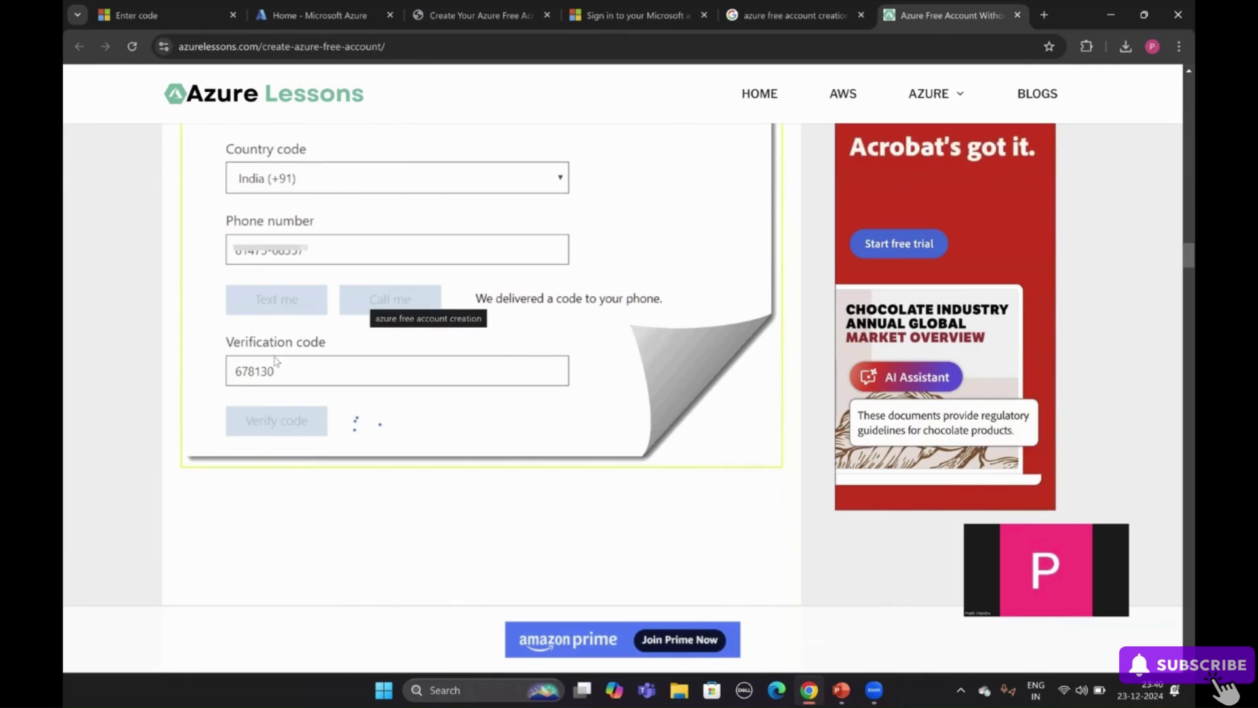
Read the guide's step 5 on identity verification by card, including the card detail and billing address fields
scroll(348, 360, "down", 3)
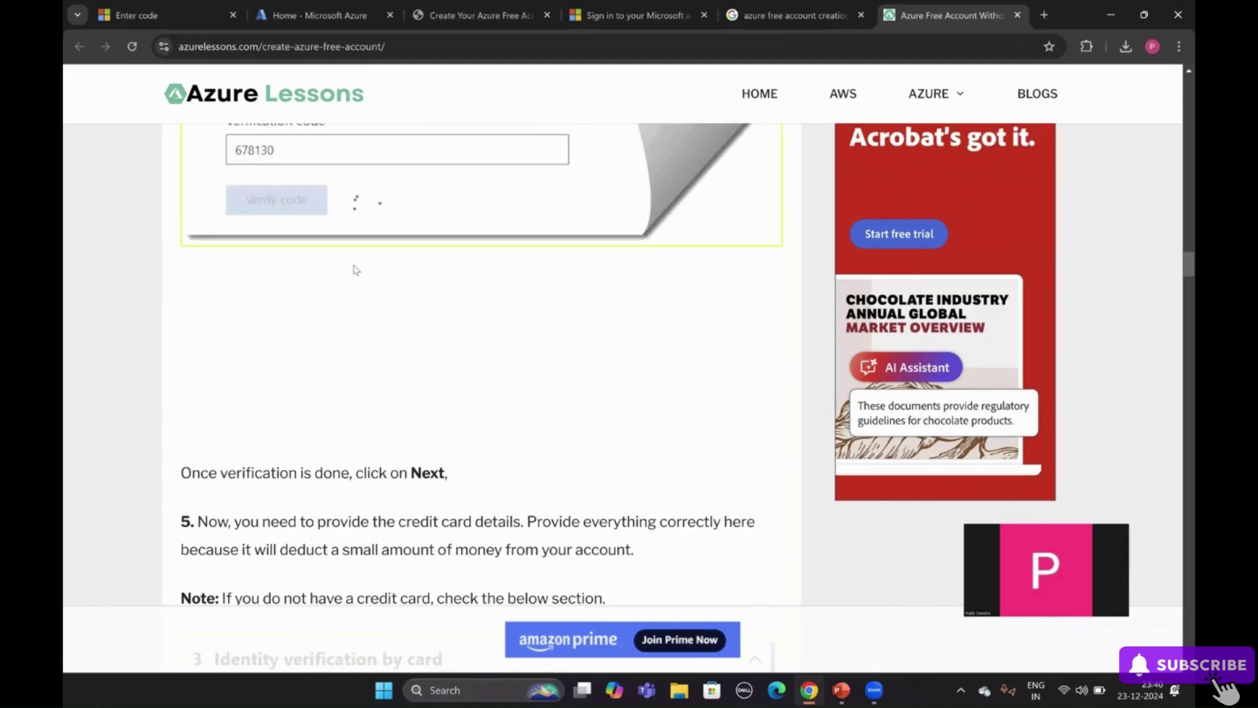
scroll(335, 246, "down", 2)
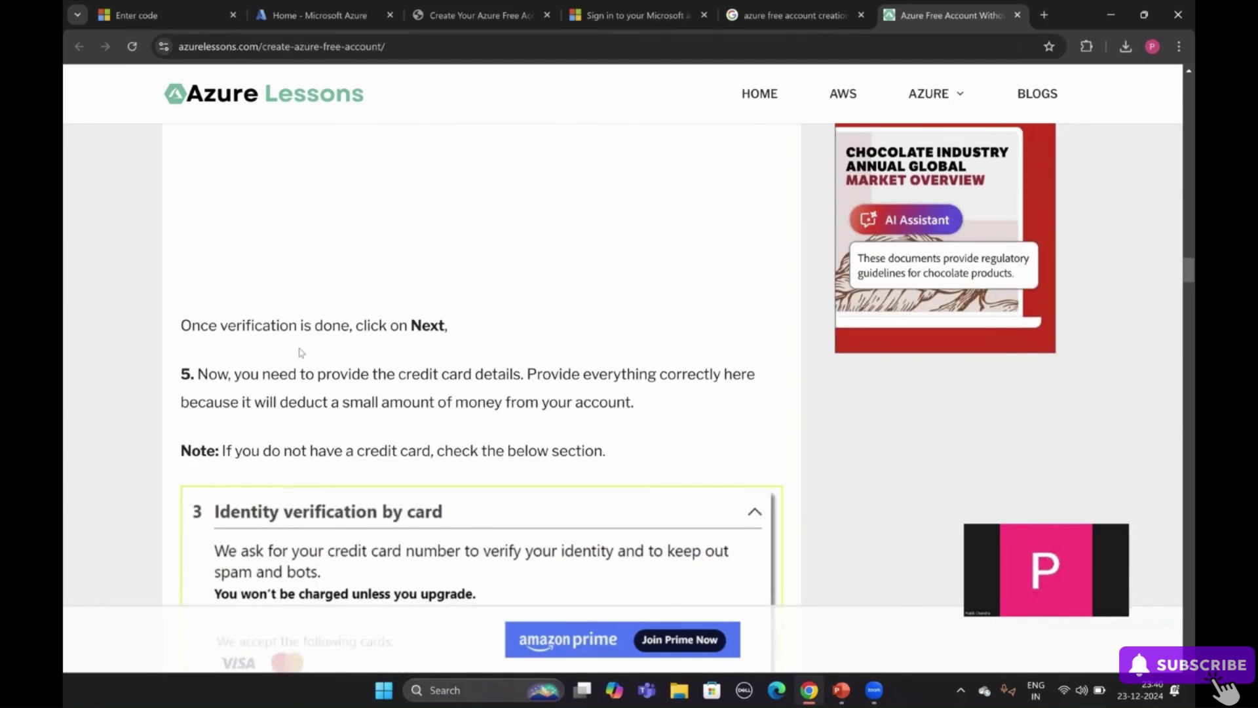
scroll(382, 327, "down", 2)
scroll(446, 319, "down", 1)
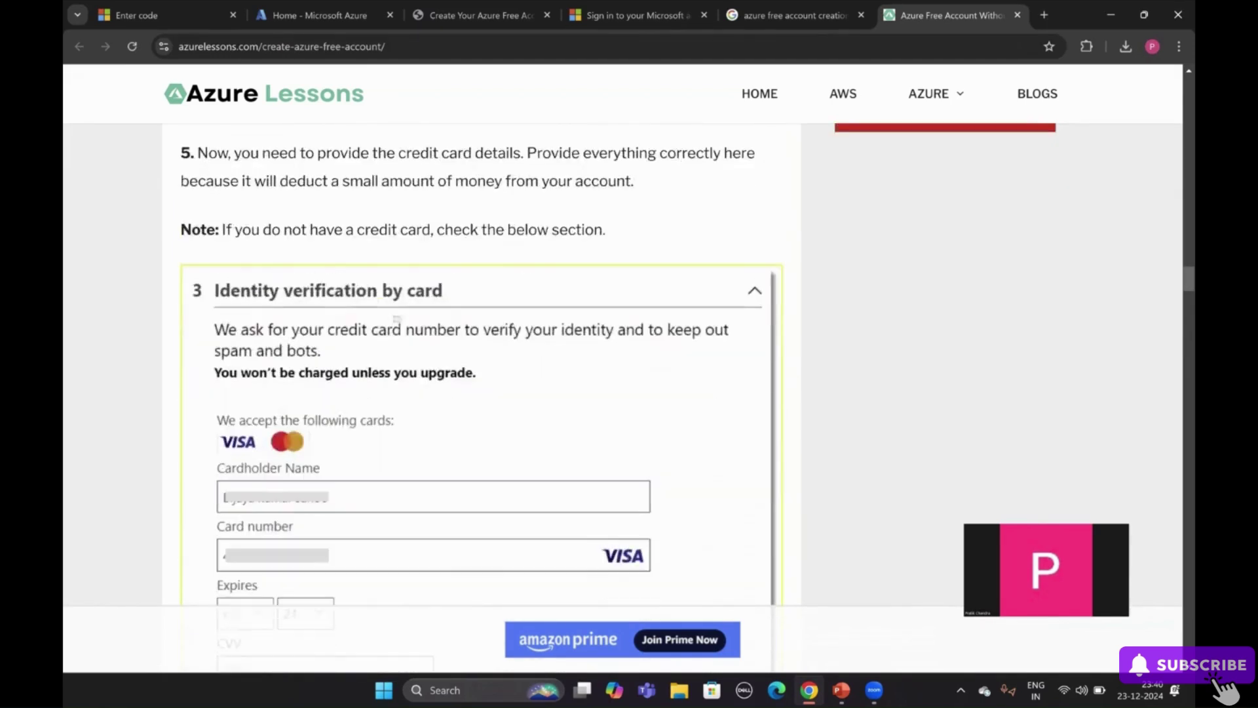
scroll(363, 308, "down", 1)
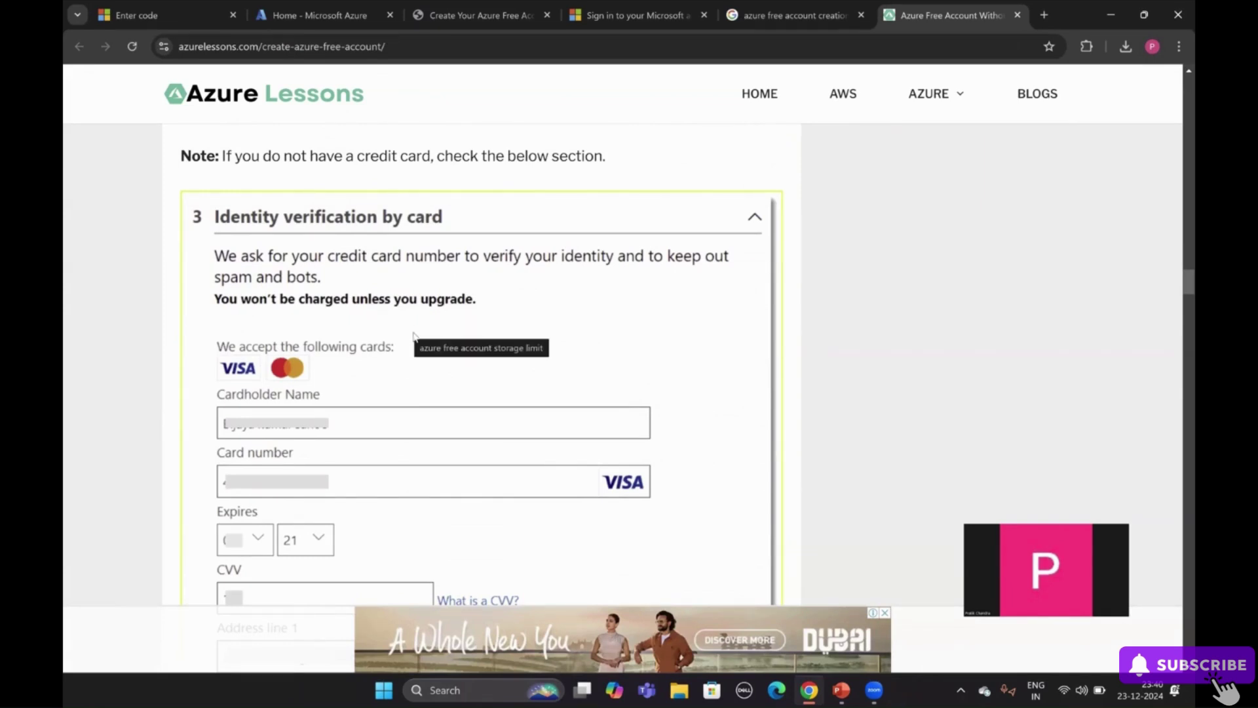
scroll(439, 370, "down", 3)
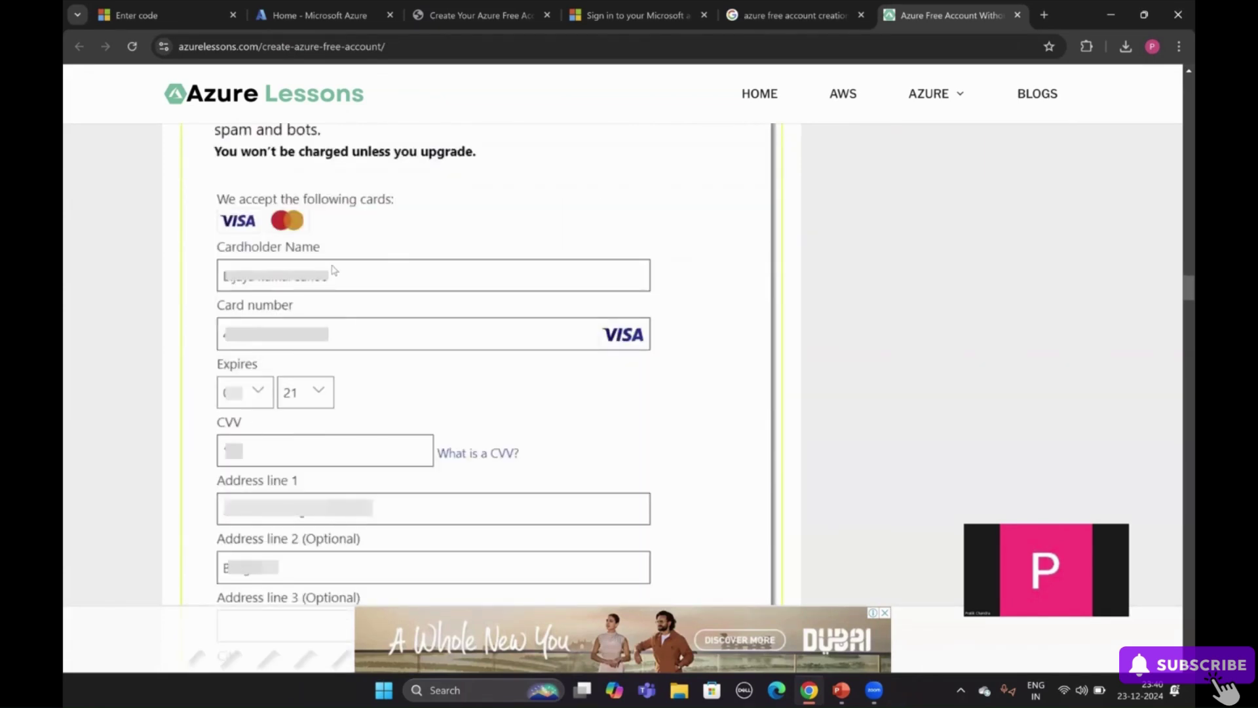
scroll(328, 288, "down", 3)
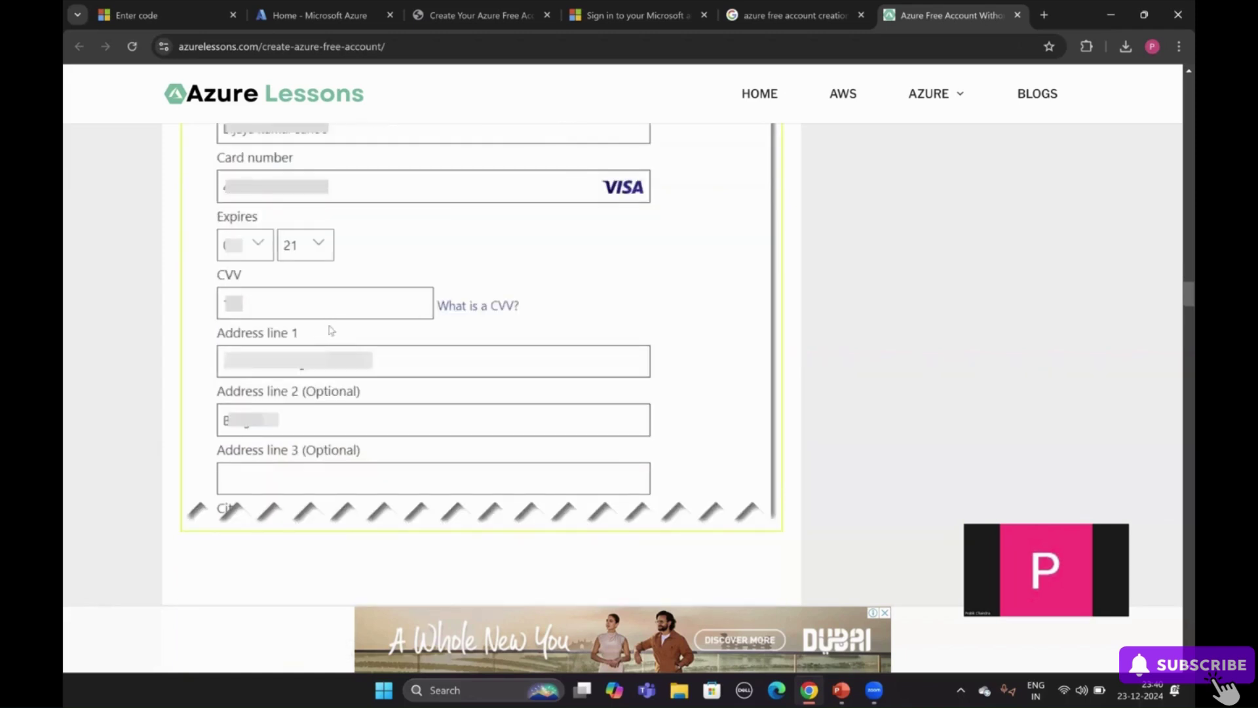
scroll(340, 324, "down", 6)
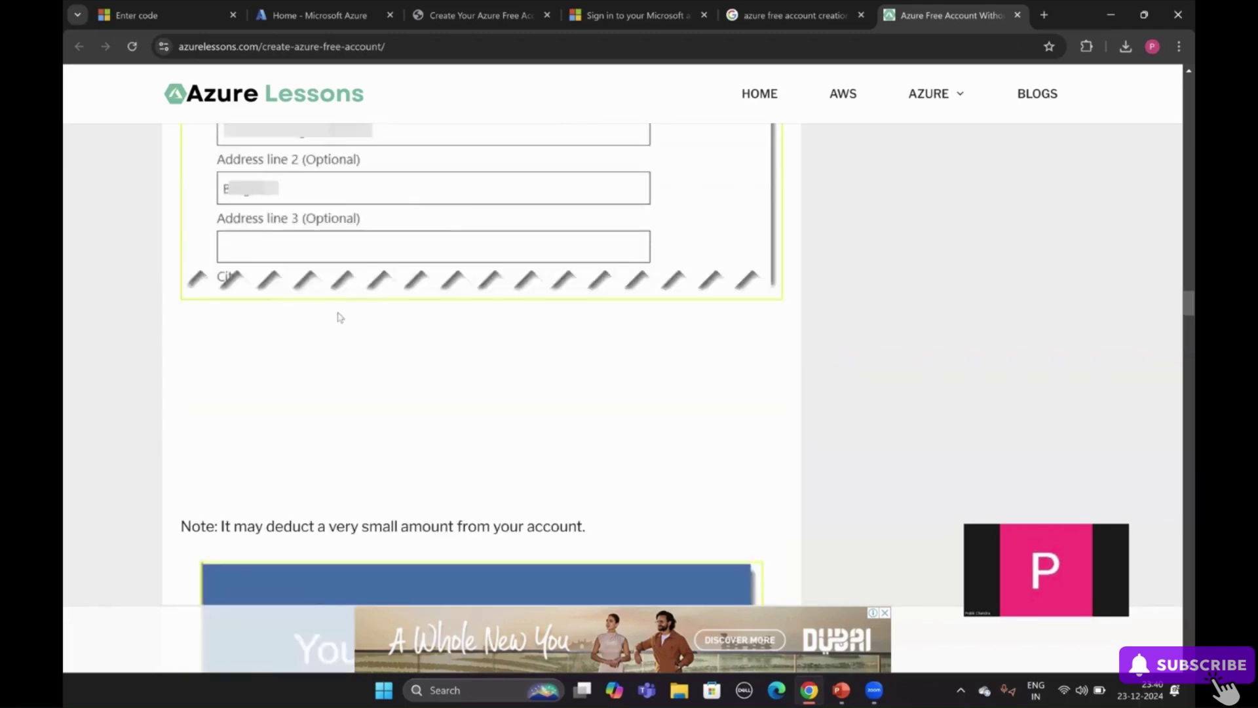
Read the guide's final sign-up steps, from the Agreement checkboxes through the portal-ready page to the welcome email
scroll(367, 299, "down", 15)
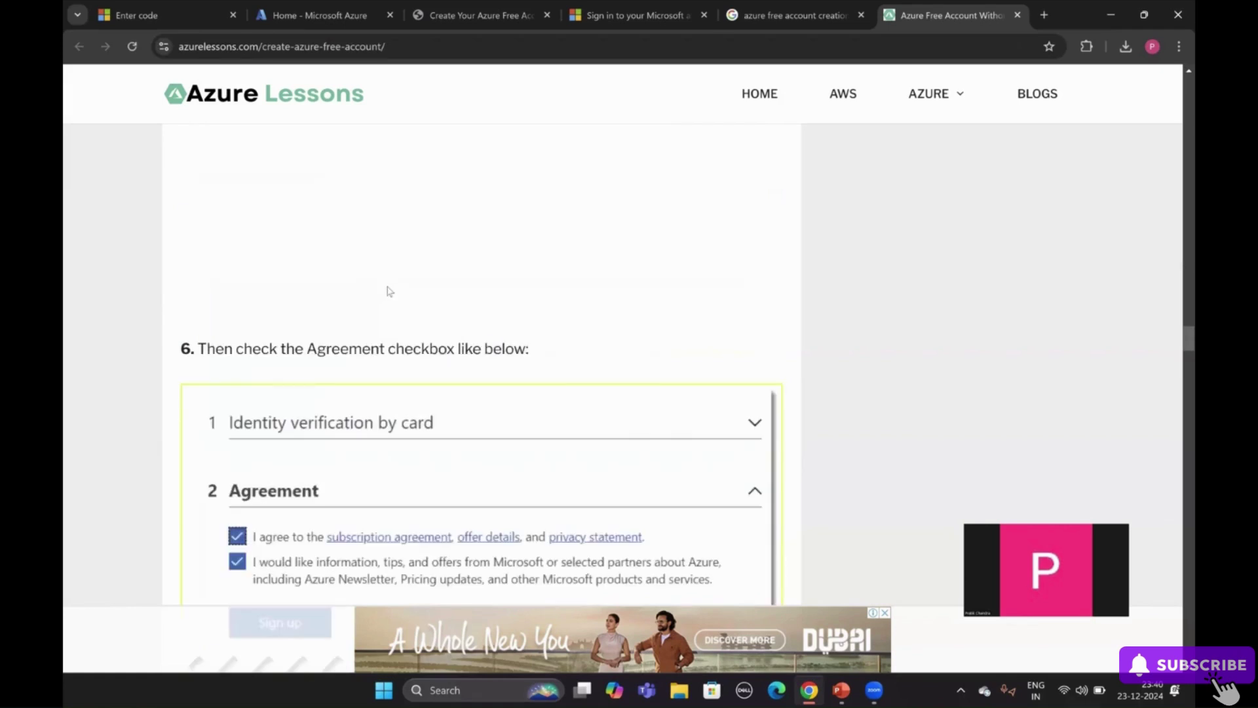
scroll(373, 305, "down", 3)
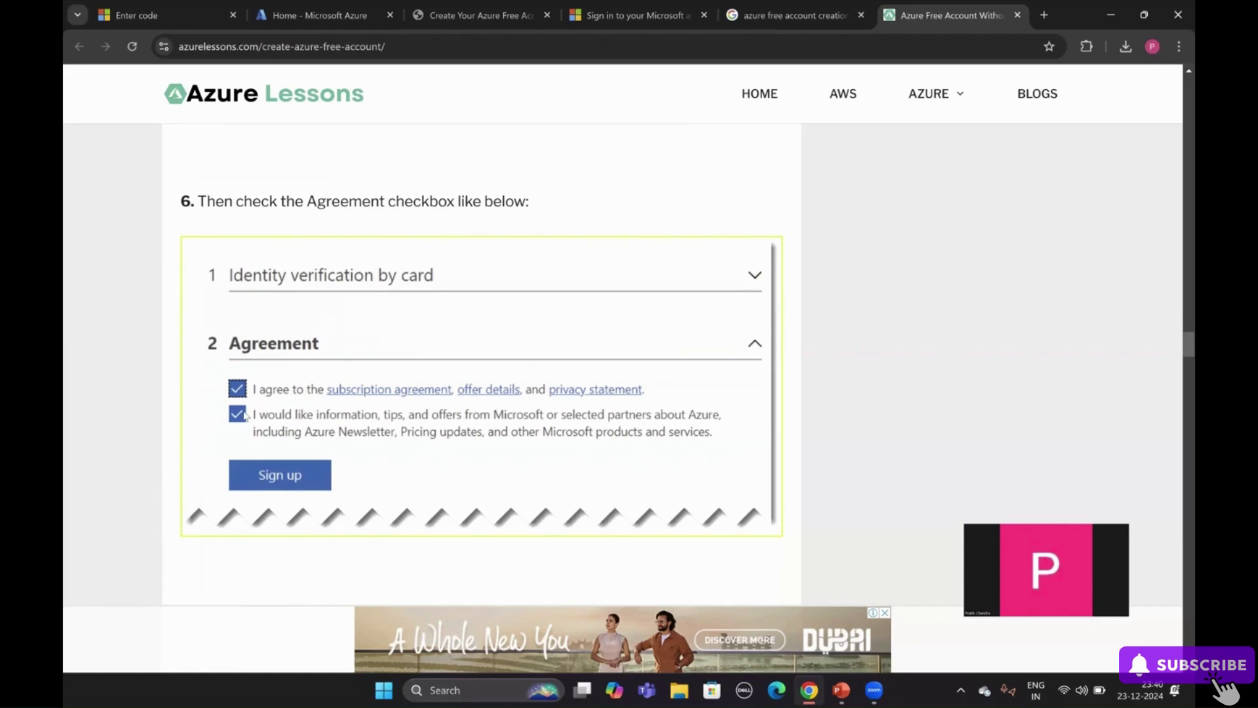
scroll(239, 413, "down", 3)
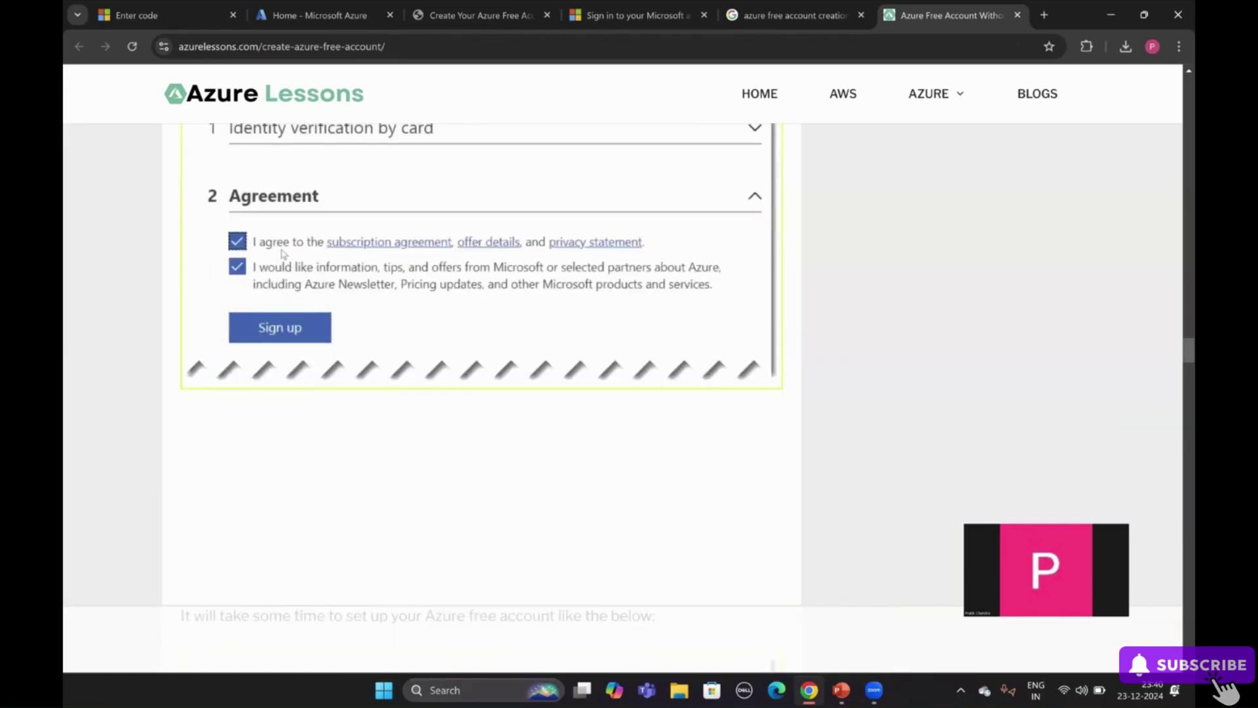
scroll(285, 254, "down", 1)
scroll(309, 229, "down", 14)
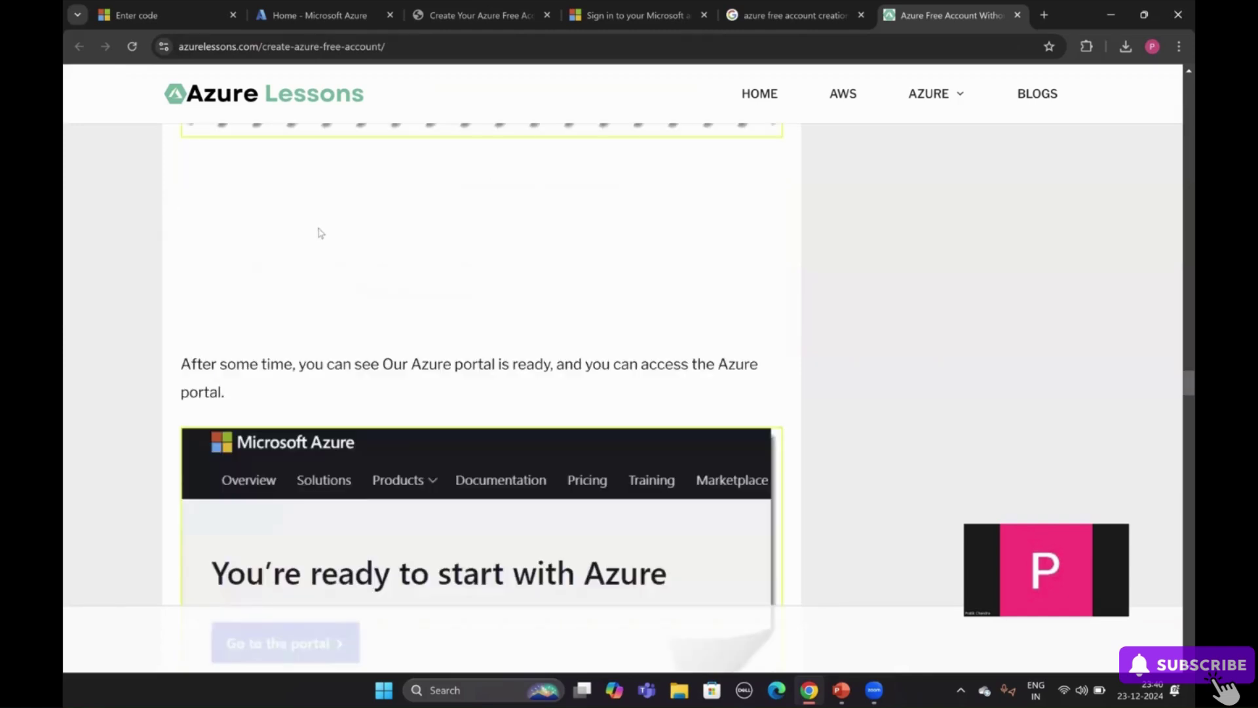
scroll(350, 243, "down", 1)
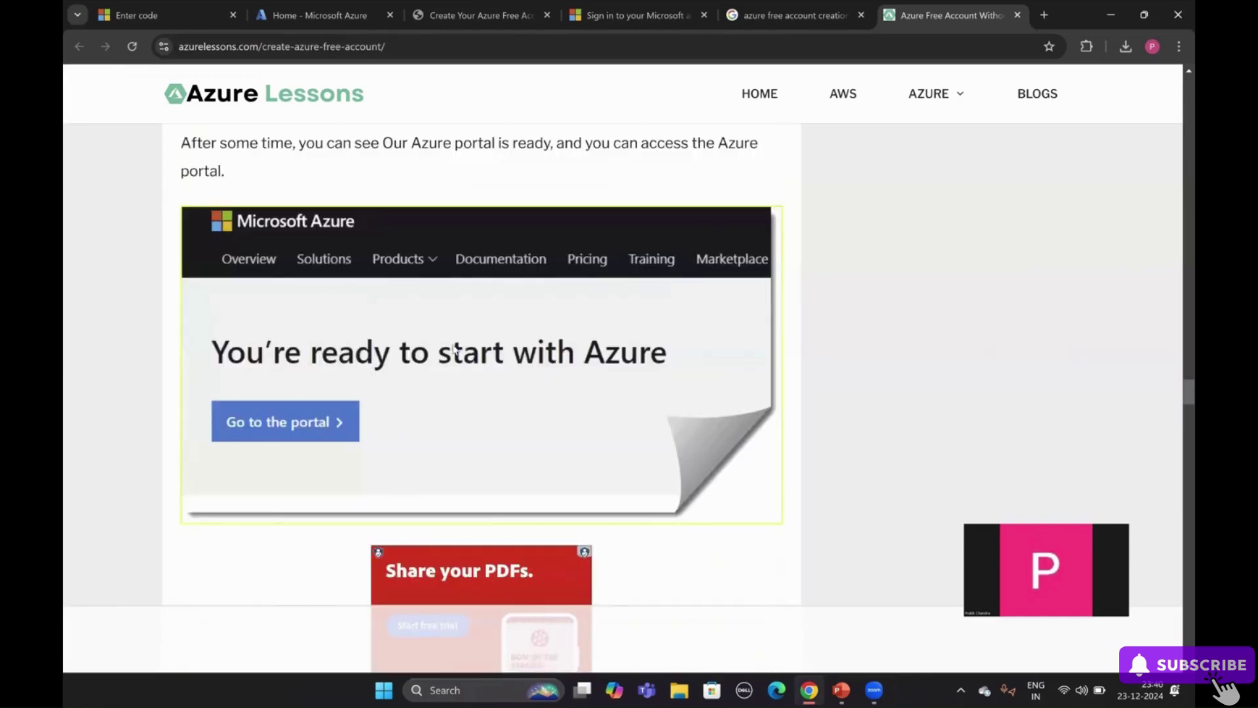
scroll(304, 334, "down", 8)
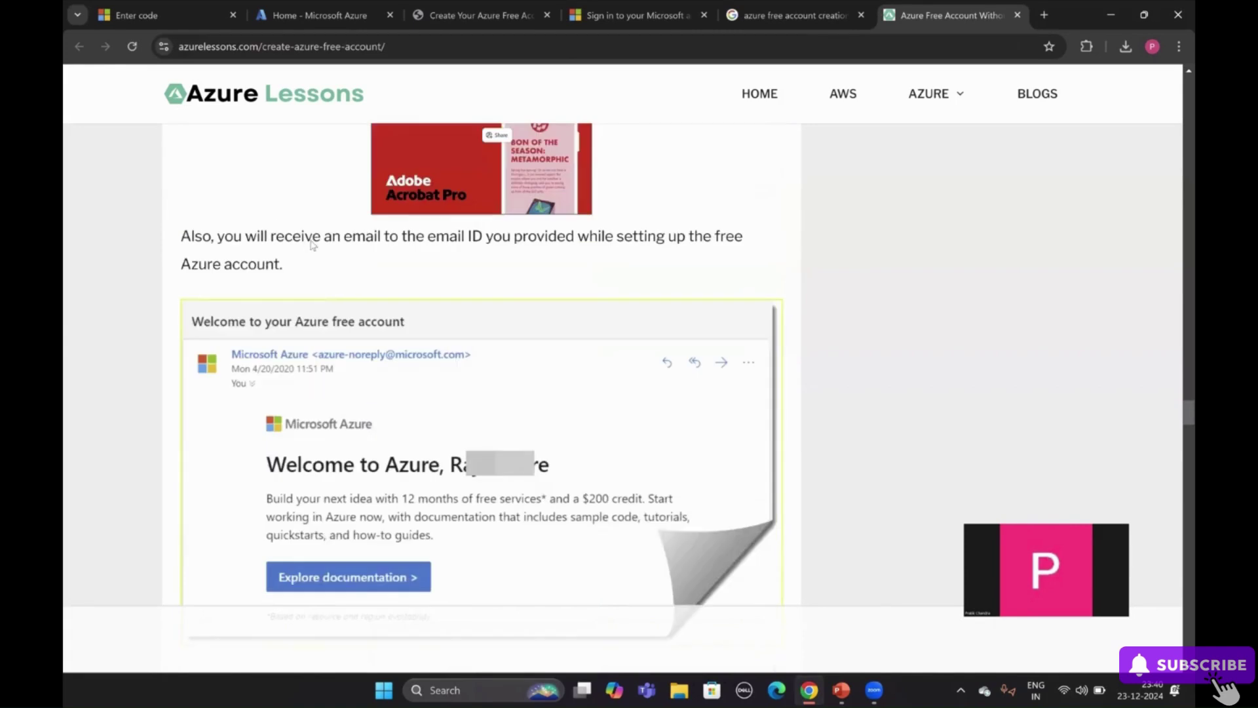
Skim the guide's sections on creating a free account without a credit card and what the free account includes
scroll(312, 244, "down", 10)
scroll(306, 276, "down", 5)
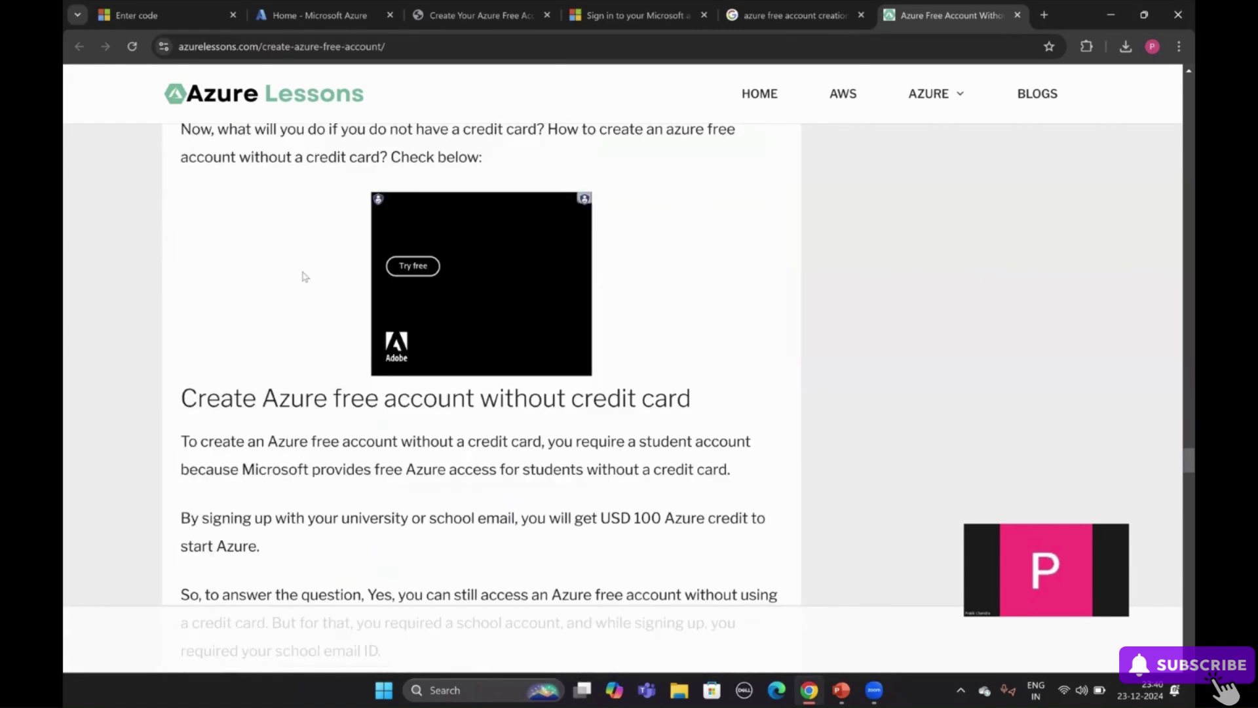
scroll(306, 275, "down", 15)
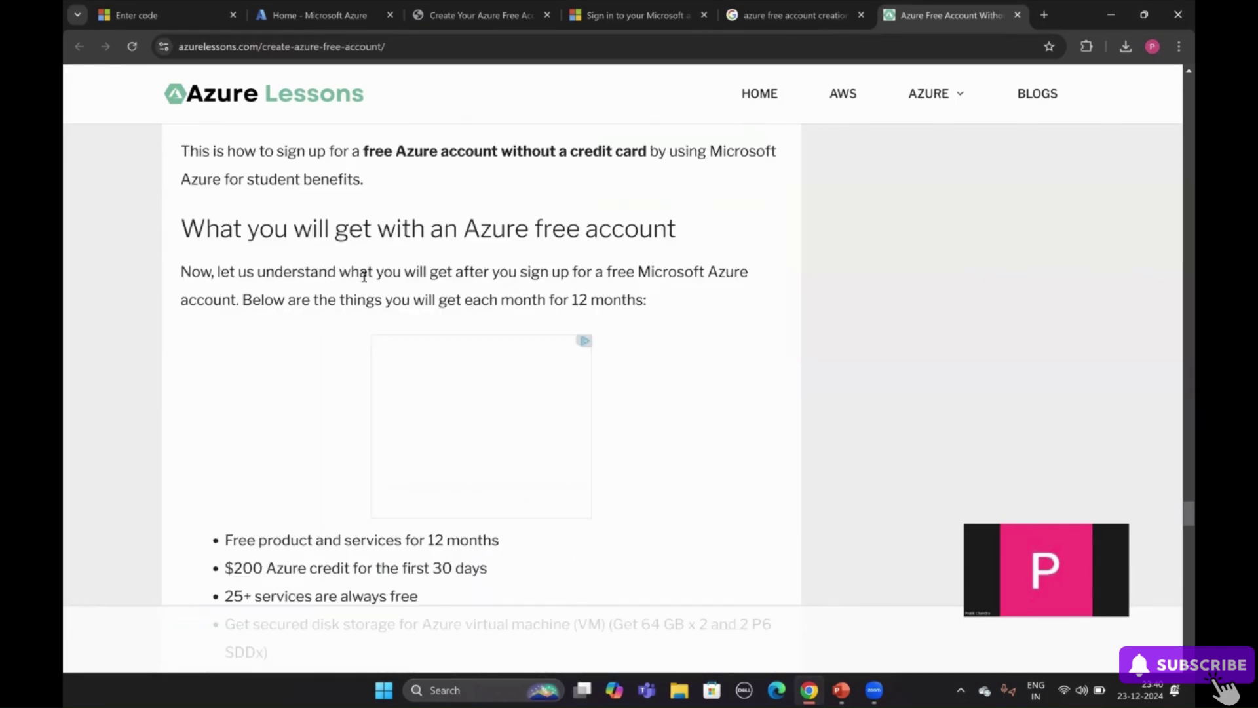
scroll(414, 293, "up", 8)
Show the Azure portal home page, then return to the Azure free account page and open the full list of free services
left_click(318, 15)
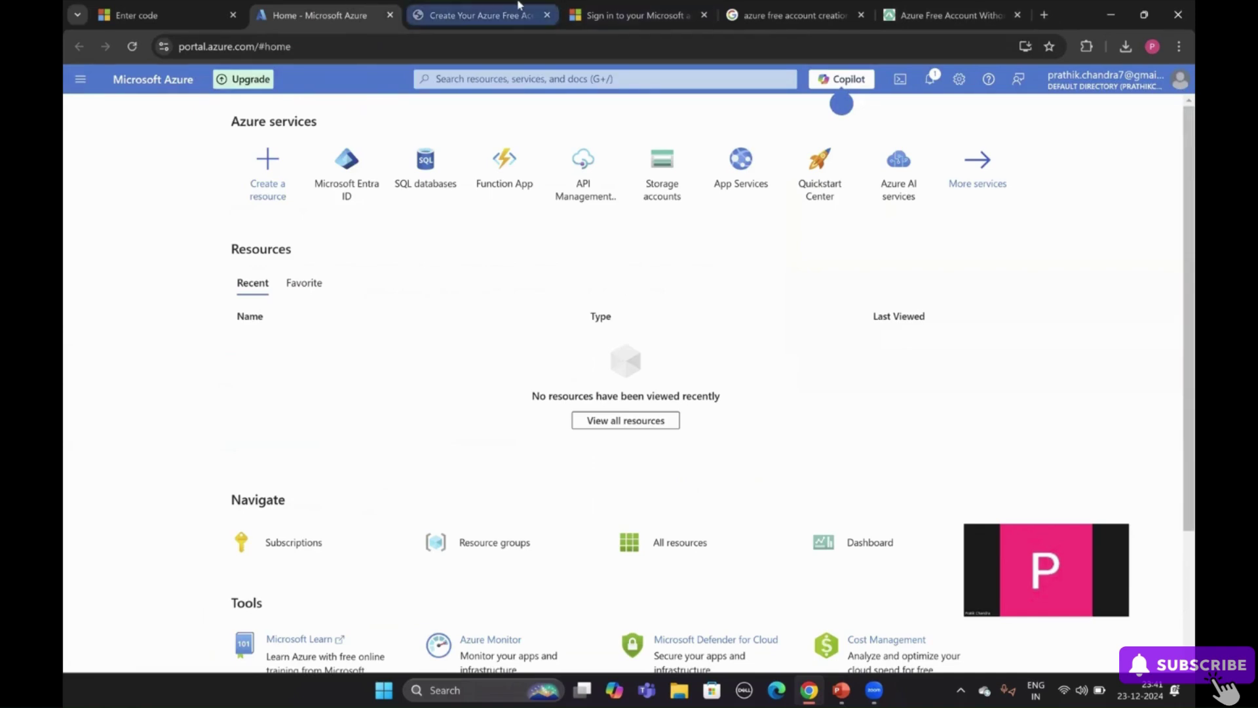
left_click(484, 15)
scroll(493, 224, "down", 10)
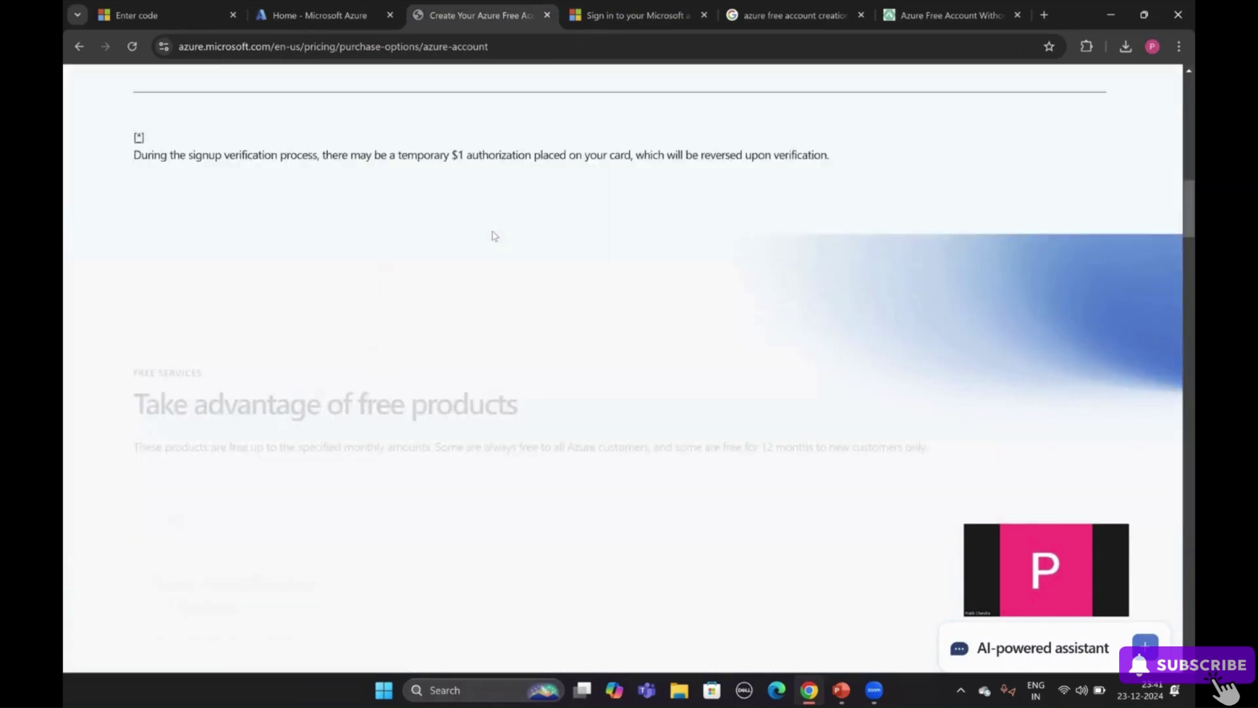
scroll(496, 241, "down", 4)
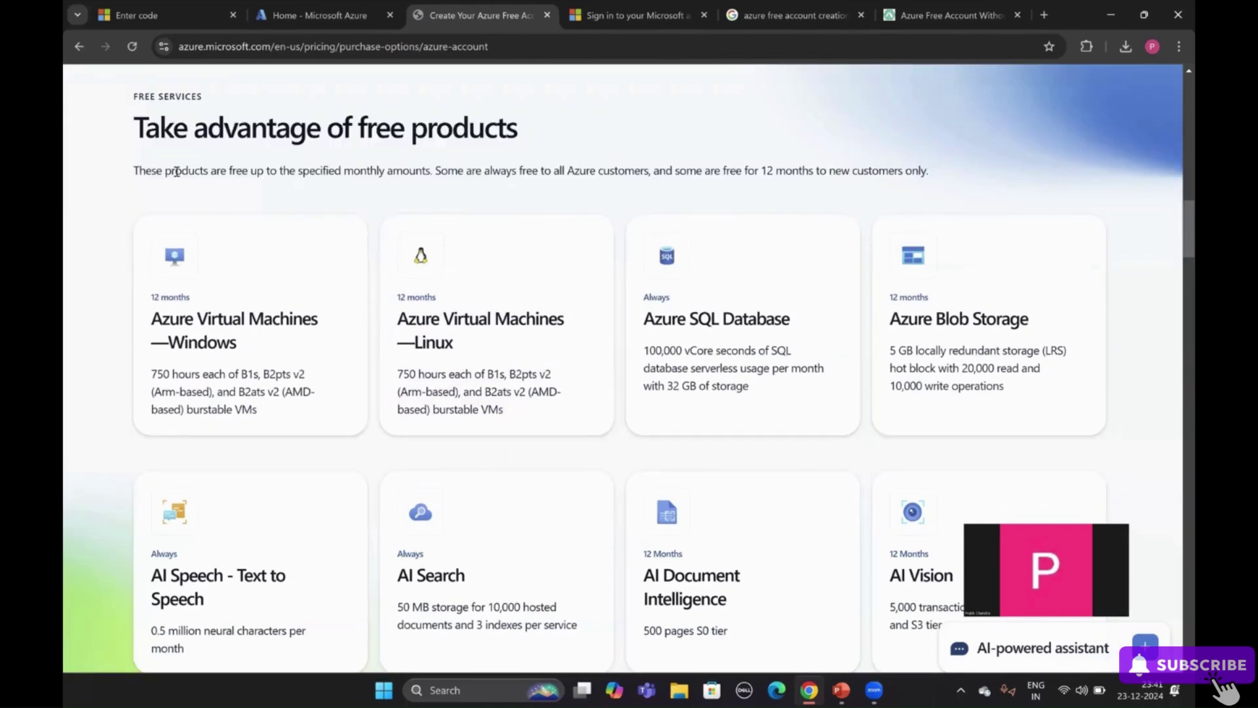
scroll(244, 237, "down", 3)
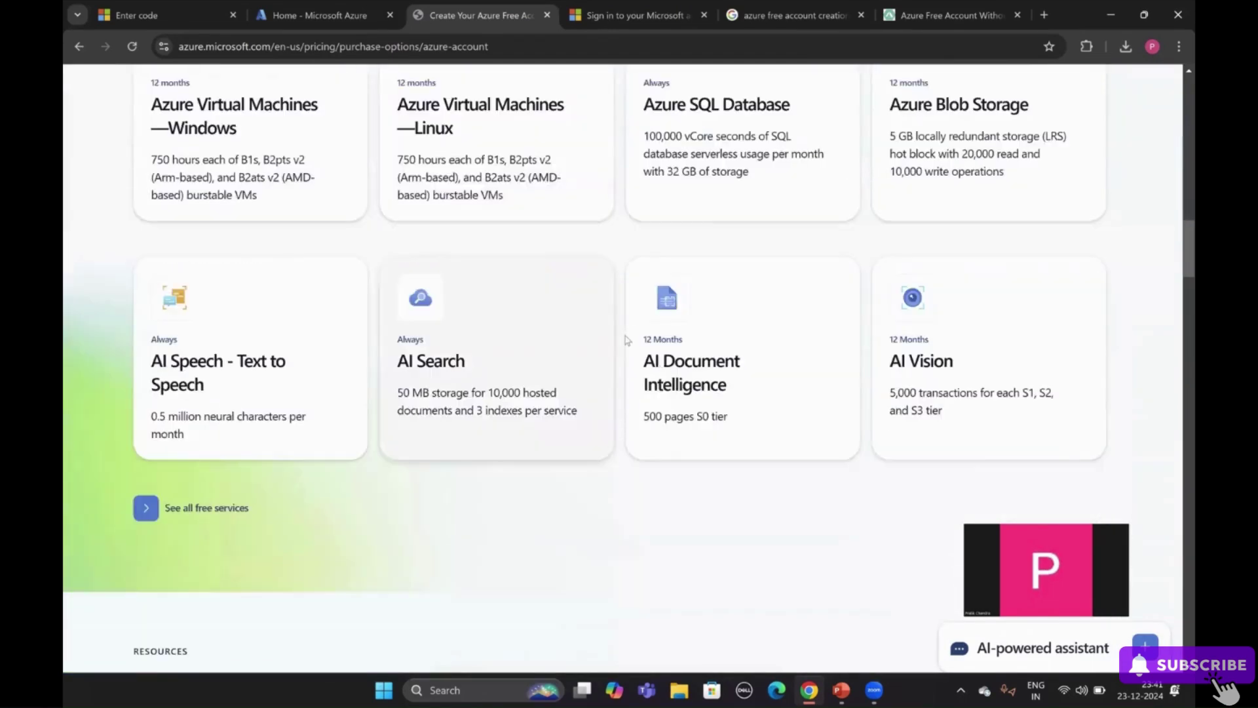
left_click(157, 501)
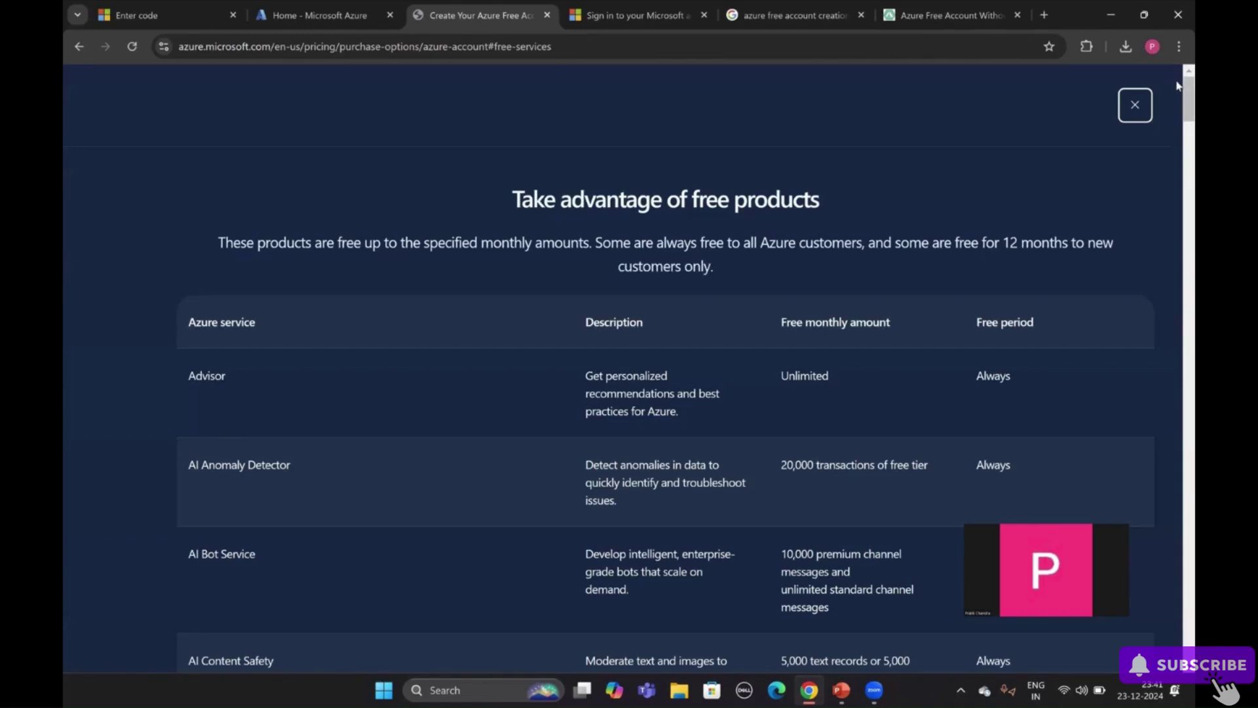
Review the free services table's monthly amounts and free periods, examining the App service description in particular
scroll(1178, 429, "down", 20)
scroll(1177, 266, "up", 20)
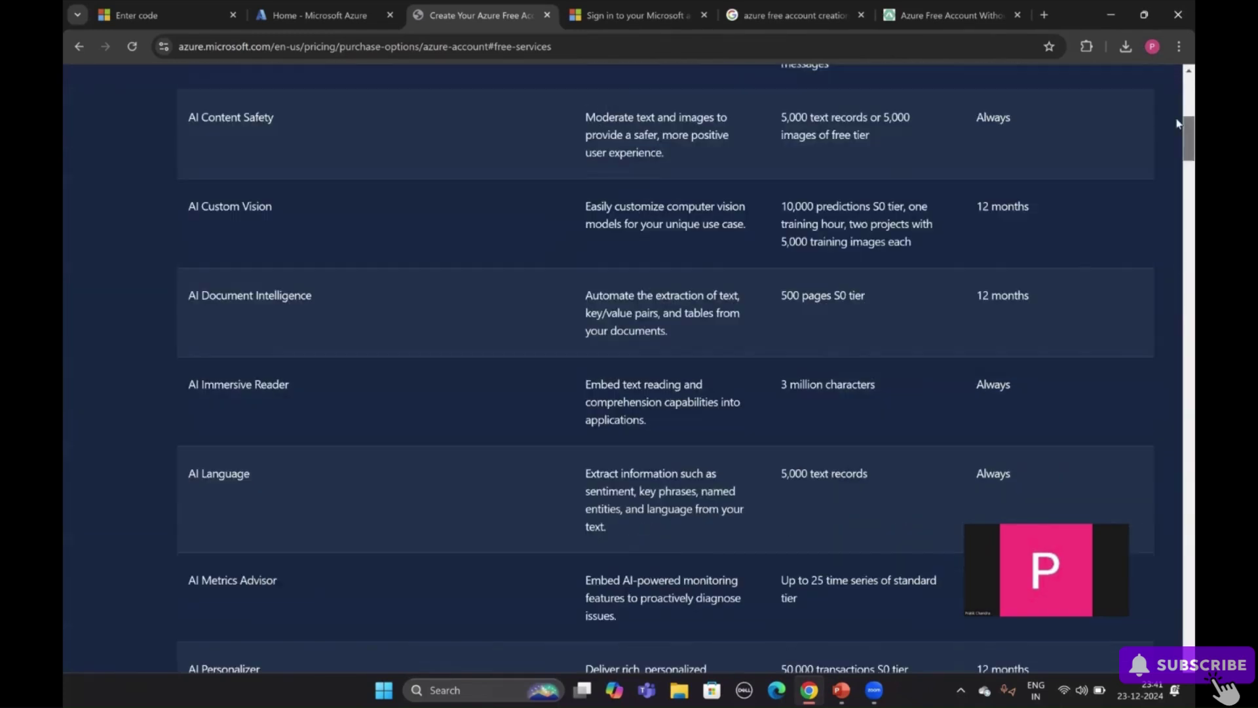
scroll(1179, 157, "down", 10)
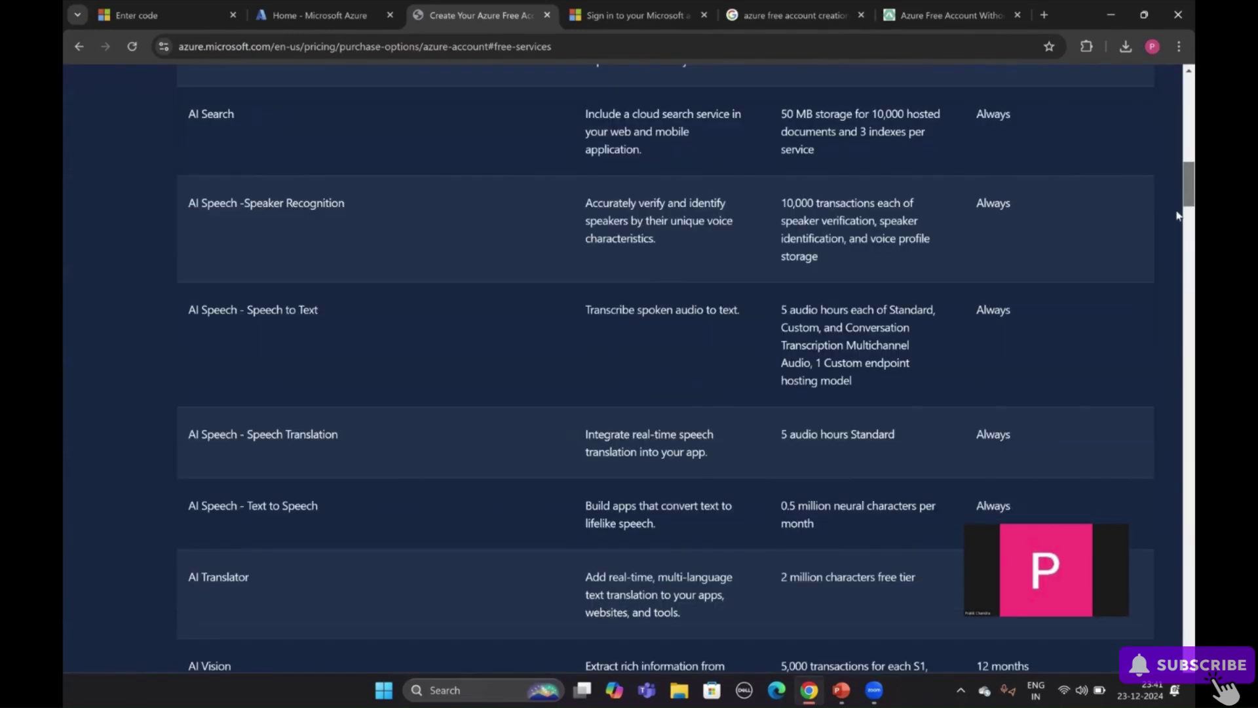
scroll(1178, 234, "down", 10)
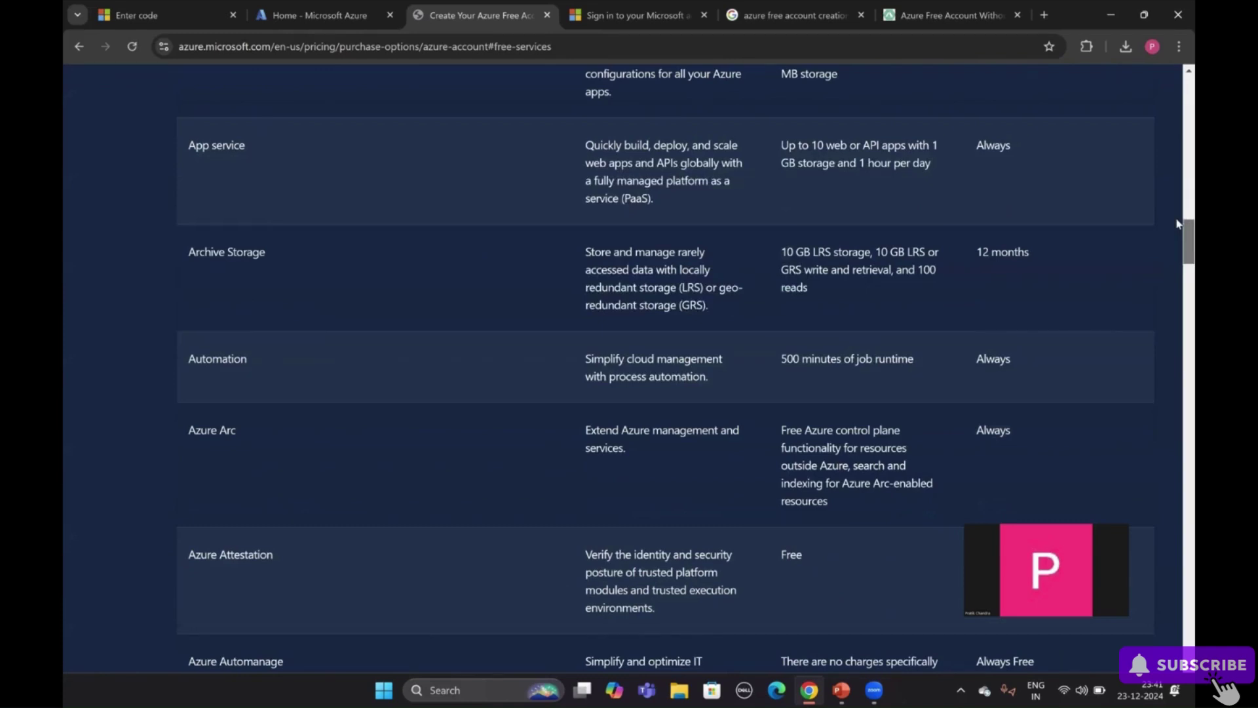
scroll(1177, 224, "up", 1)
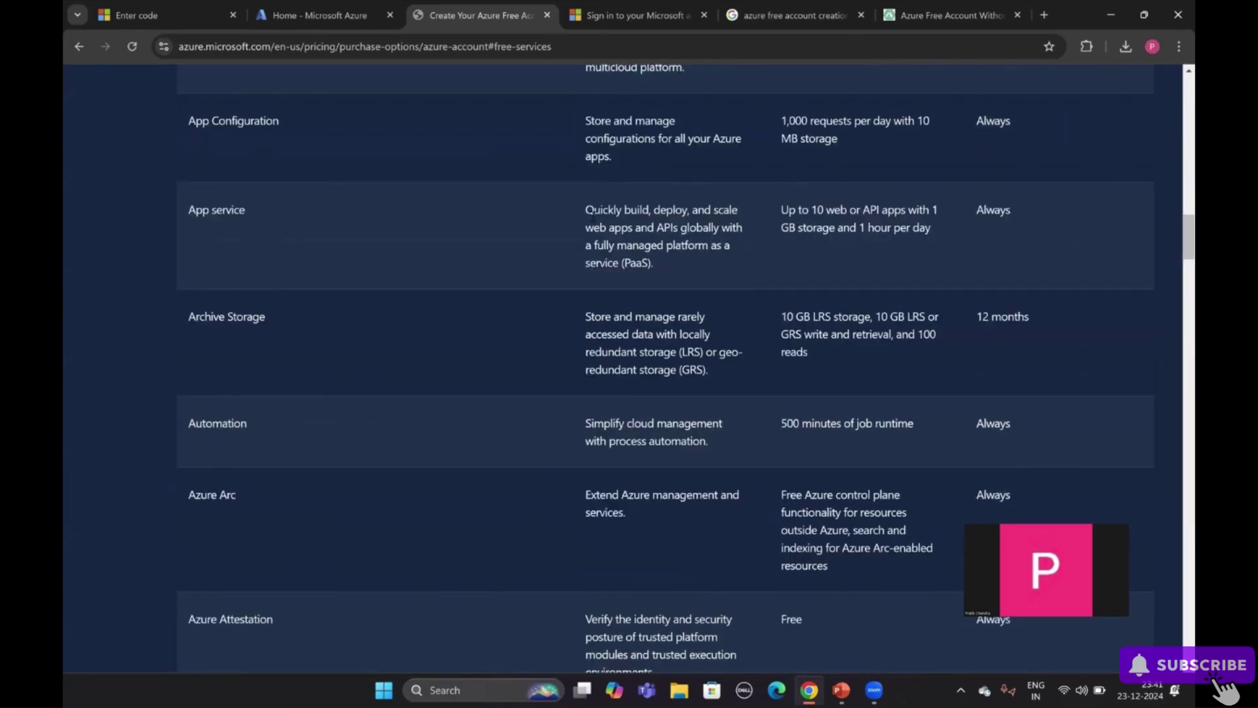
left_click_drag(587, 211, 657, 211)
left_click(681, 269)
scroll(697, 274, "down", 10)
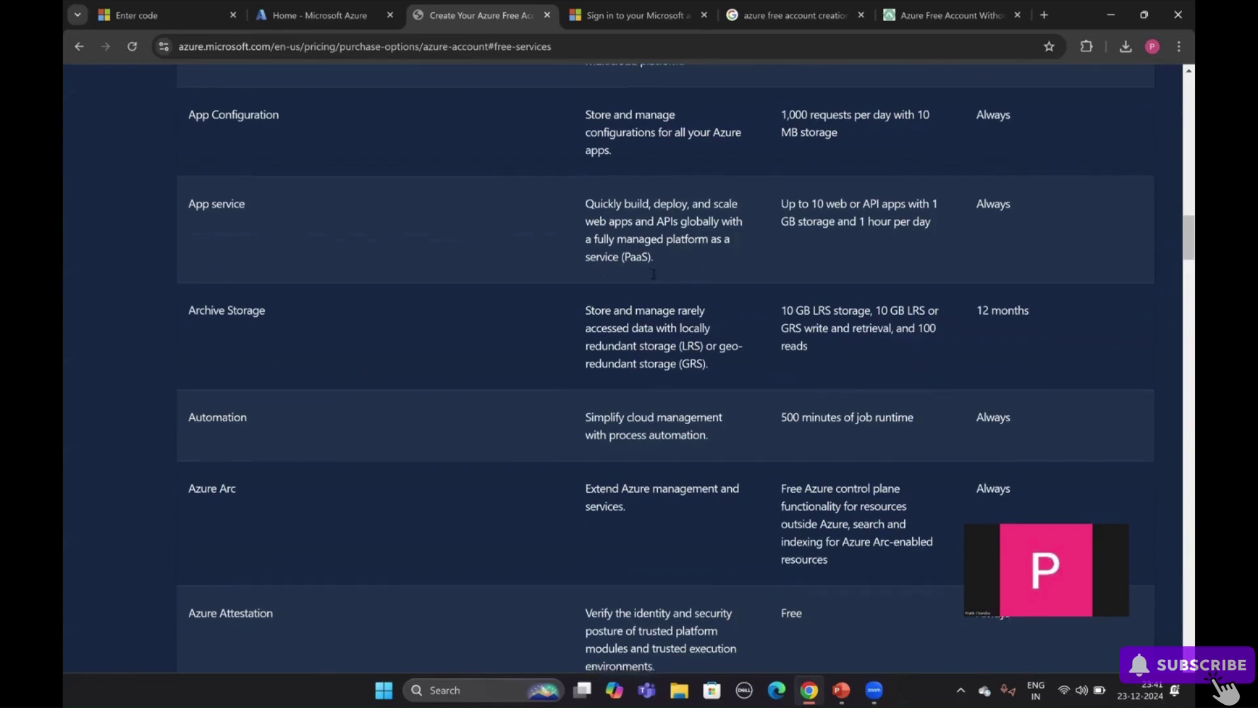